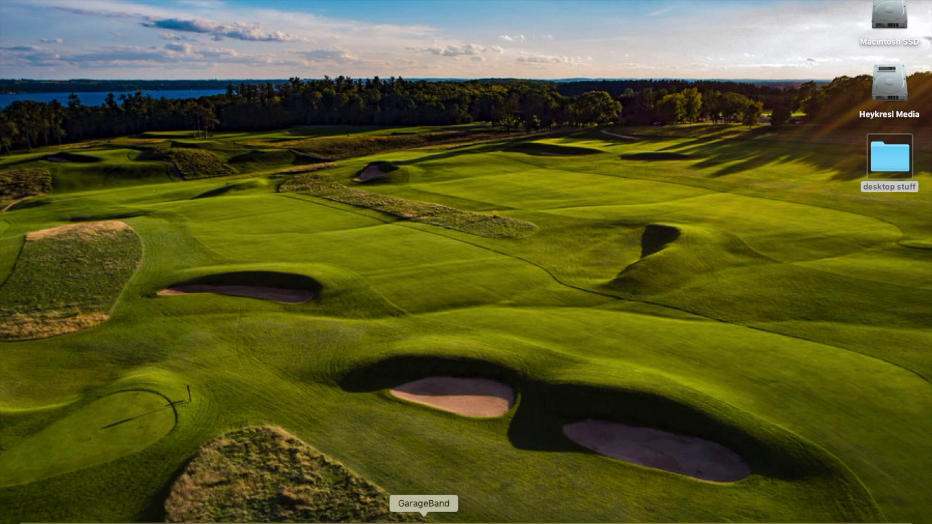
# Open GarageBand and play the voice recording from the beginning for about half a minute.
pyautogui.click(423, 518)
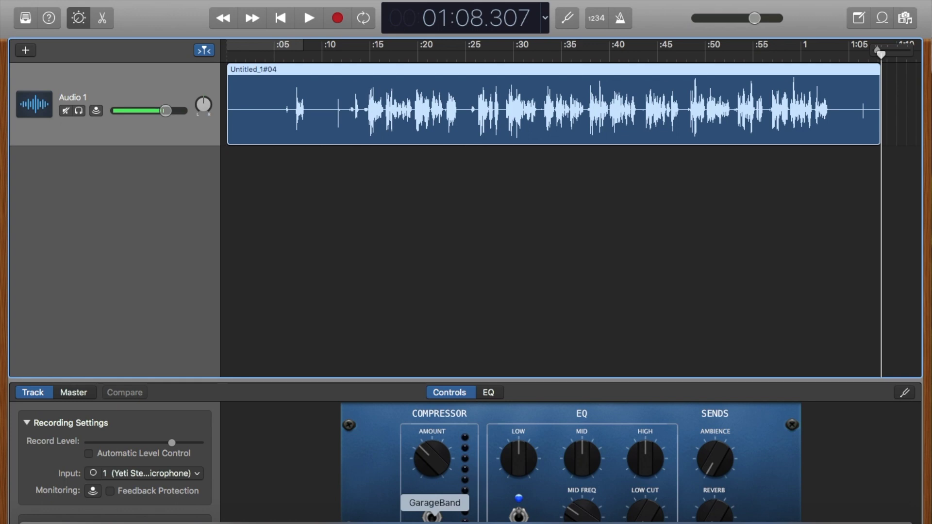
pyautogui.press('Return')
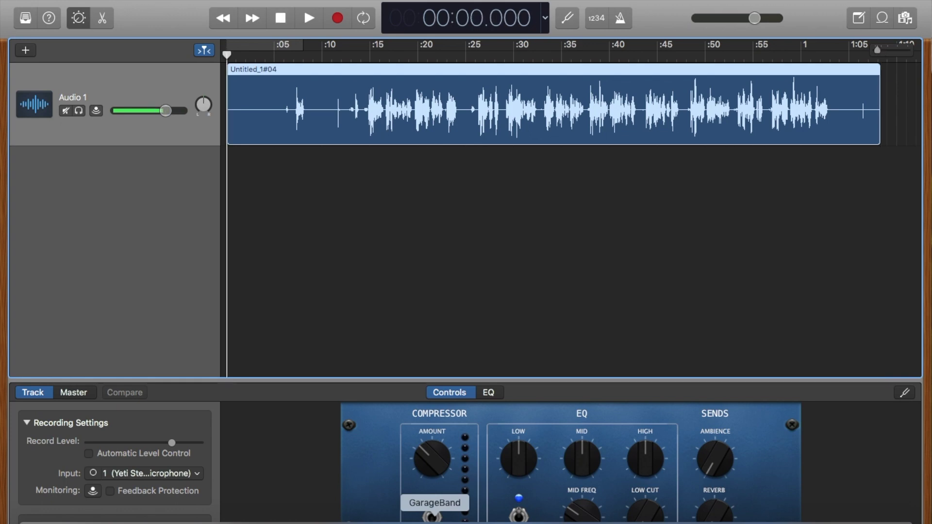
pyautogui.press('space')
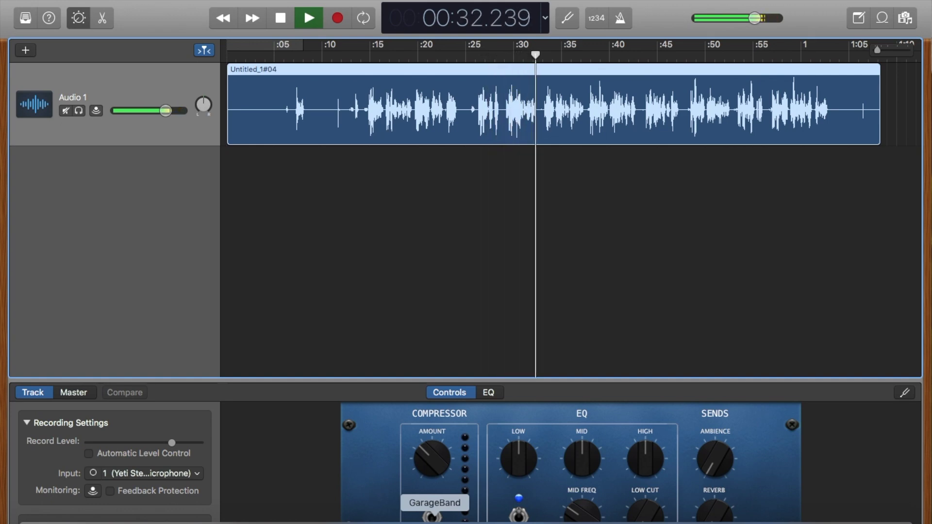
pyautogui.press('space')
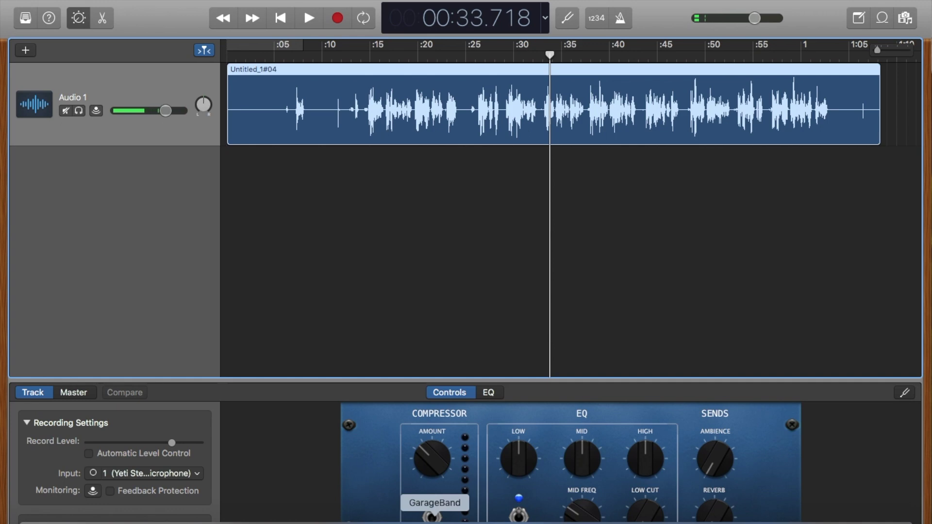
# Choose Time as the display mode of the playback counter.
pyautogui.click(547, 21)
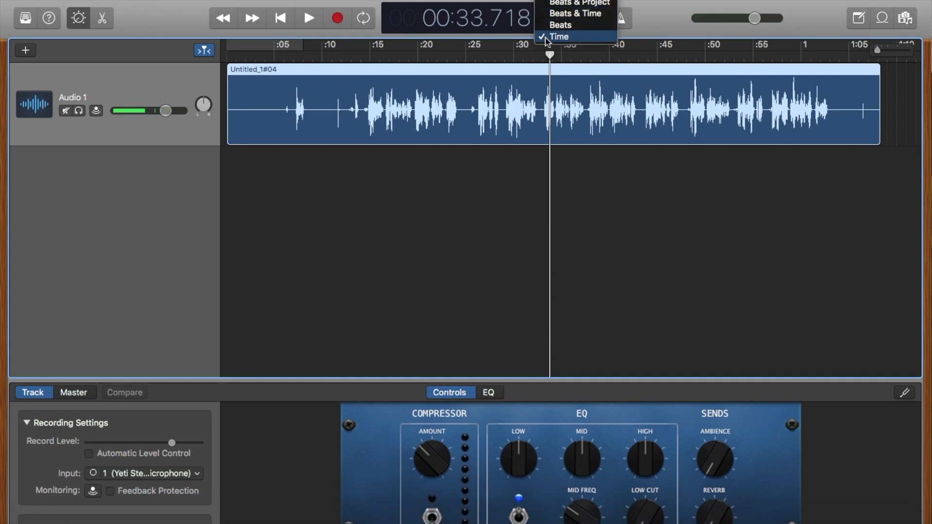
pyautogui.click(547, 38)
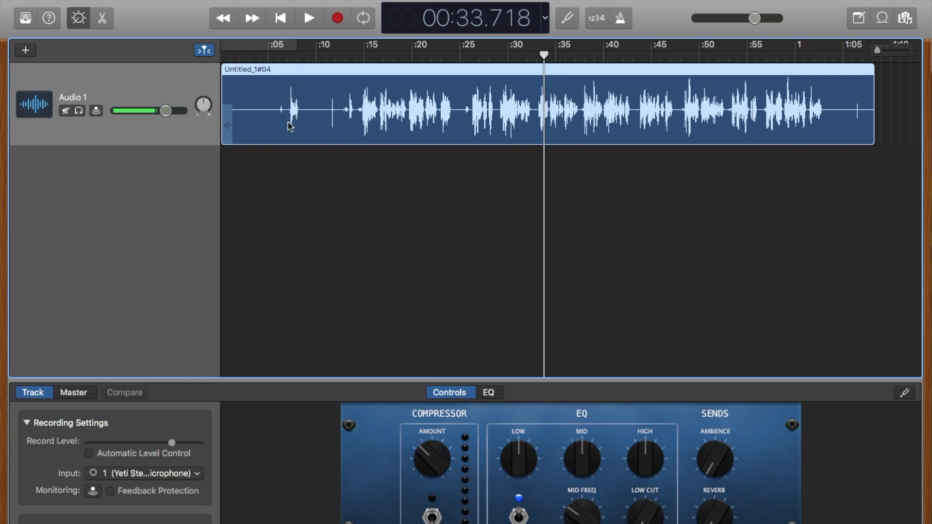
# Trim about 7 seconds of silence off the start of the audio region, move it to the timeline start and play its opening.
pyautogui.moveTo(227, 114); pyautogui.dragTo(300, 122)
pyautogui.moveTo(351, 106); pyautogui.dragTo(253, 104)
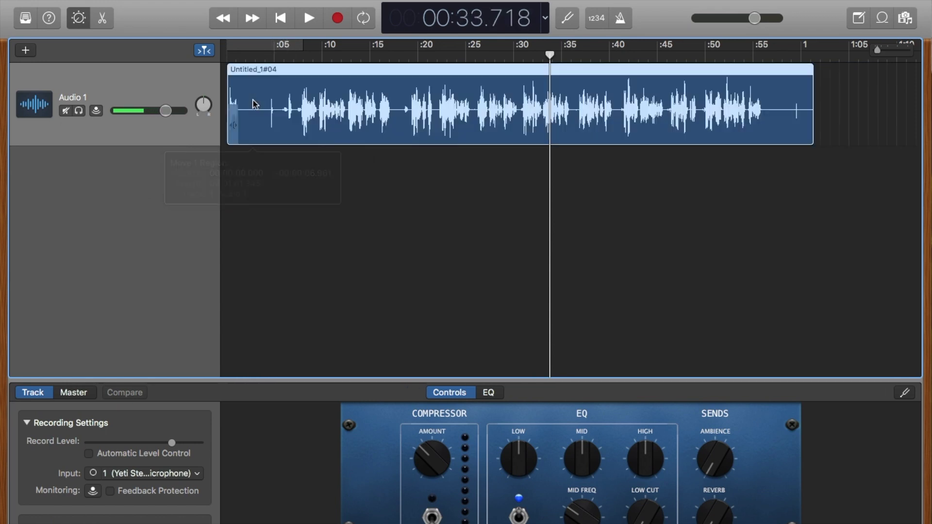
pyautogui.press('Return')
pyautogui.press('space')
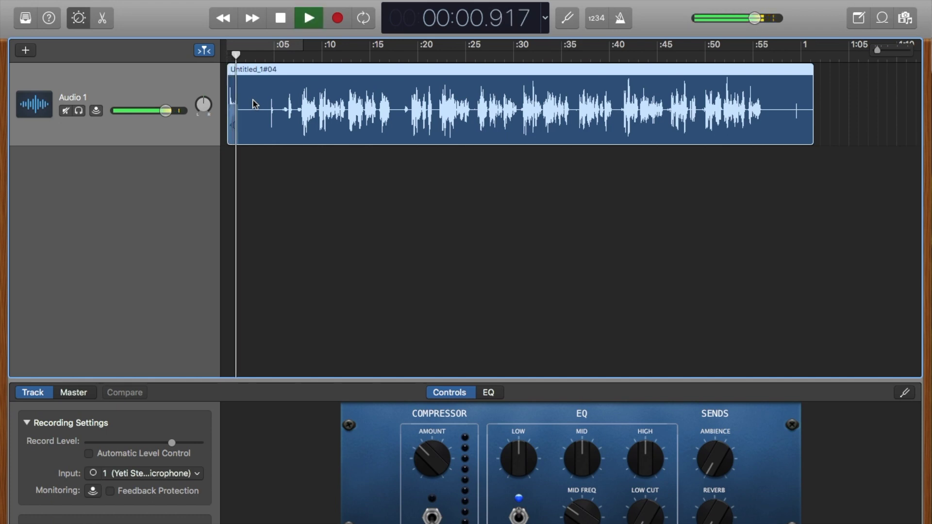
pyautogui.press('space')
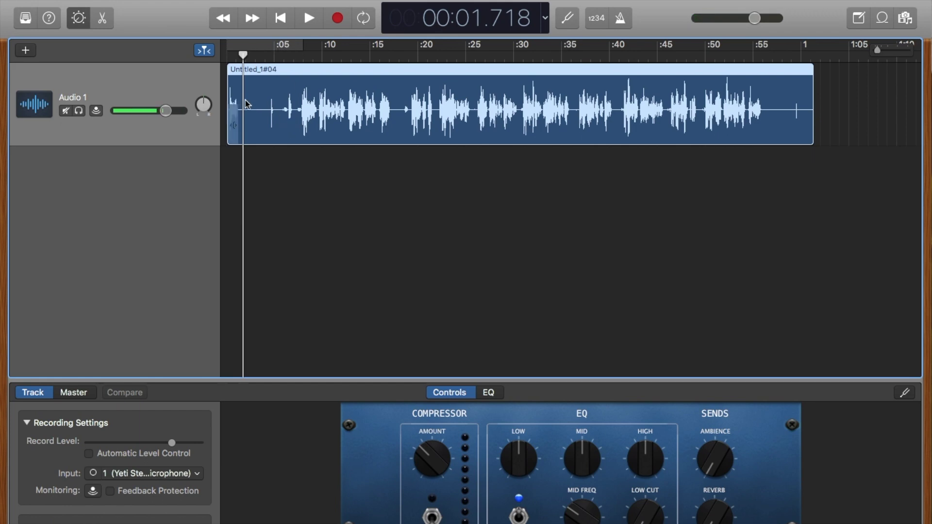
# Play the following gap, then split the region at 00:01.250, just after the opening words.
pyautogui.press('space')
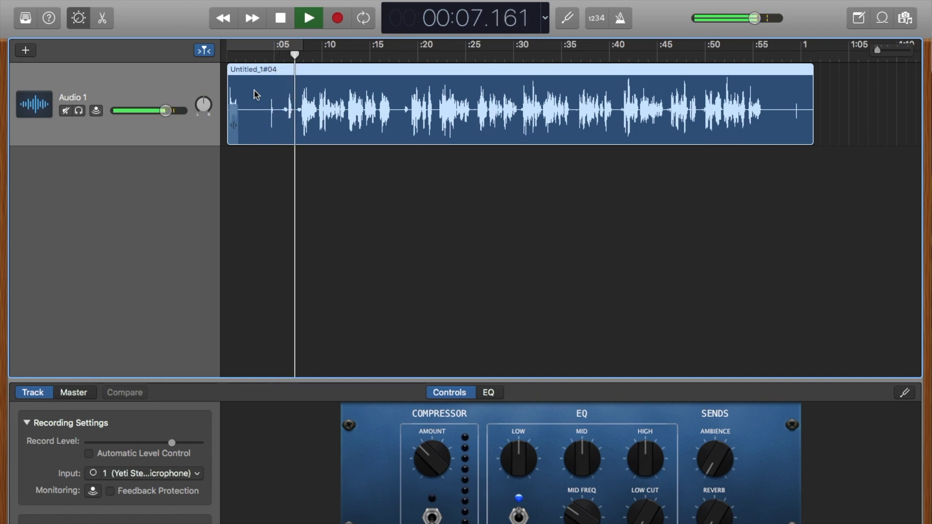
pyautogui.press('space')
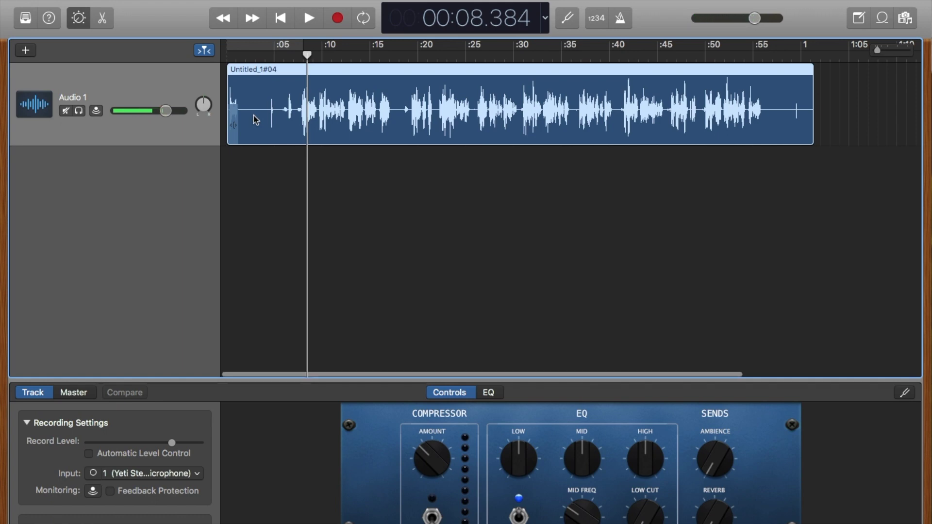
pyautogui.press('super+Right')
pyautogui.press('super+Right')
pyautogui.press('super+Right')
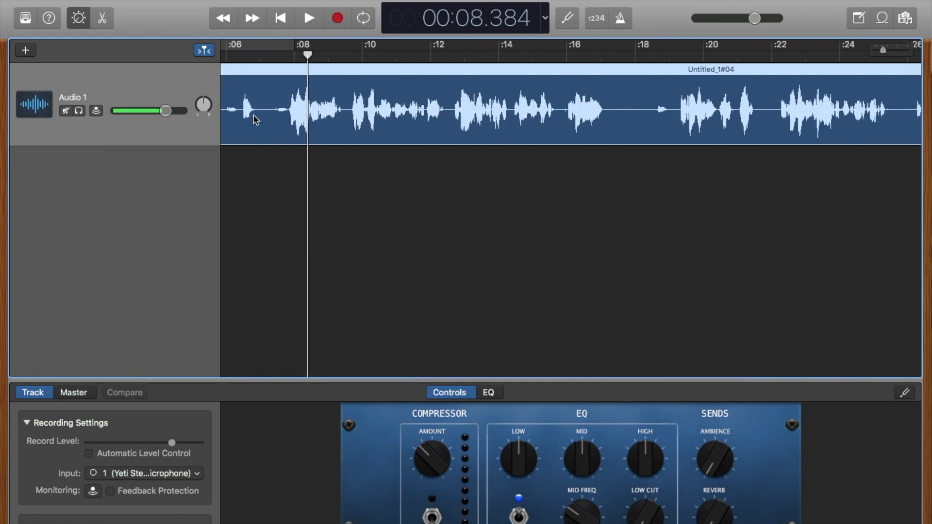
pyautogui.press('super+Right')
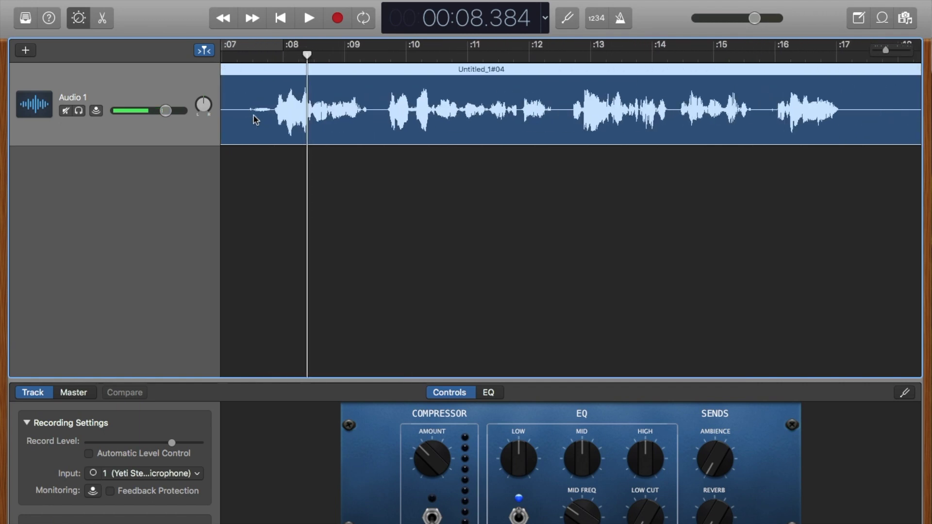
pyautogui.hscroll(-10, 253, 119)
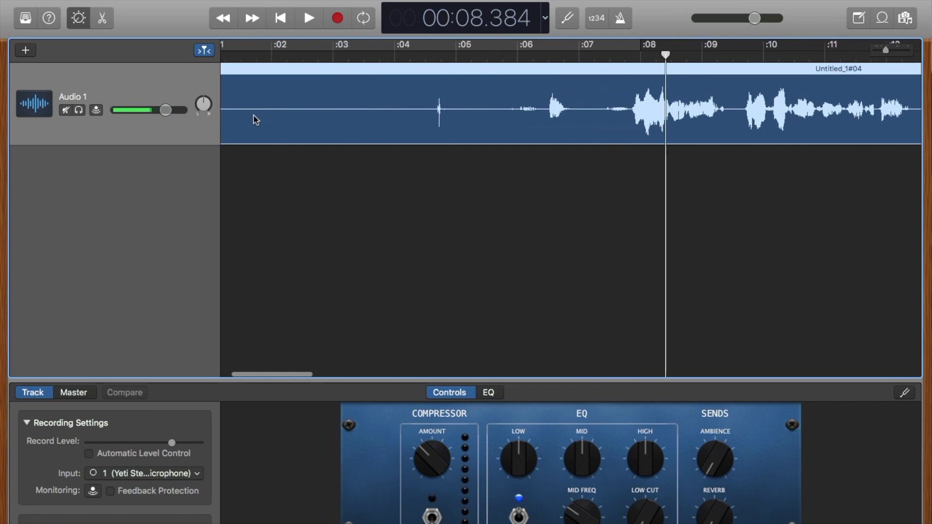
pyautogui.hscroll(-3, 254, 120)
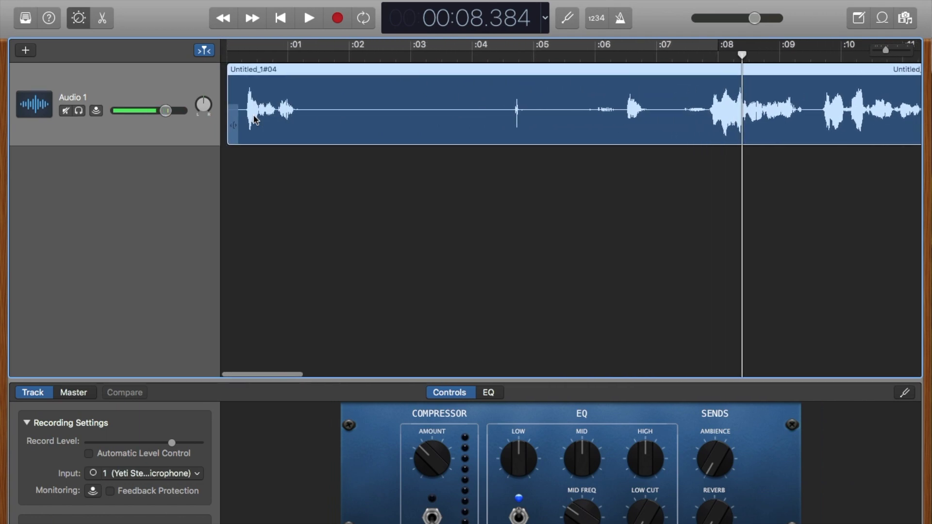
pyautogui.click(304, 55)
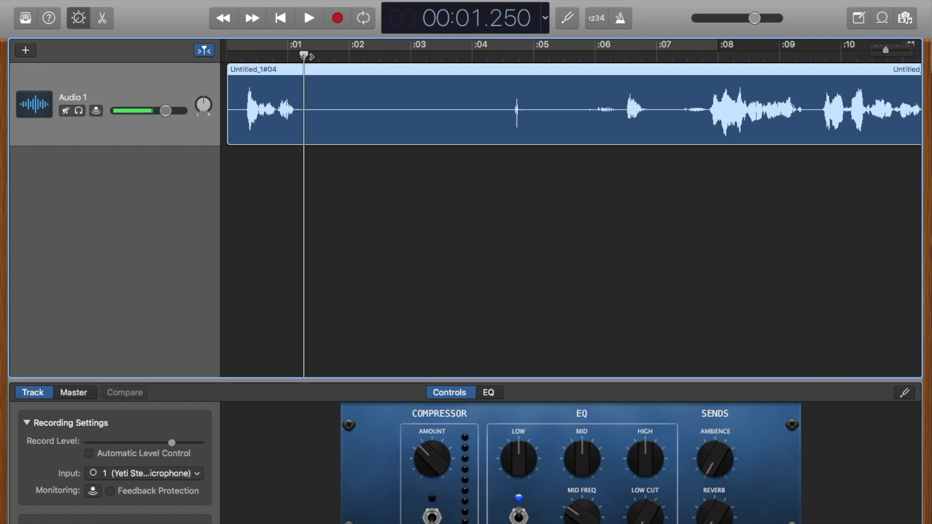
pyautogui.press('super+t')
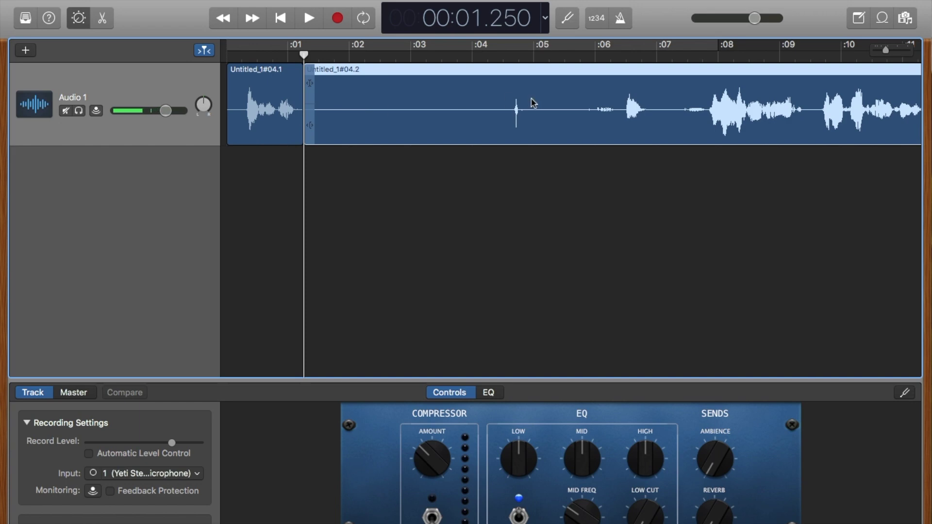
# Play the second region past its opening silence and examine the waveform of the remaining recording for gaps between phrases.
pyautogui.press('space')
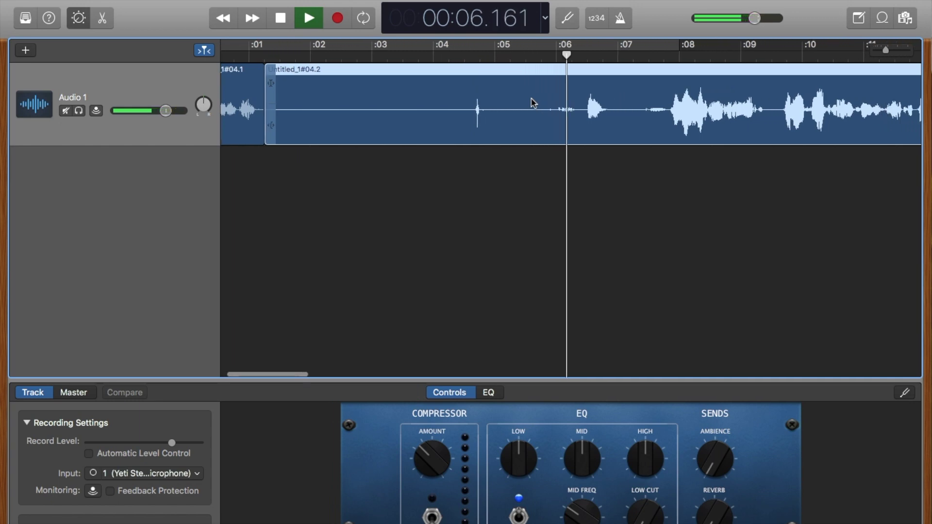
pyautogui.press('space')
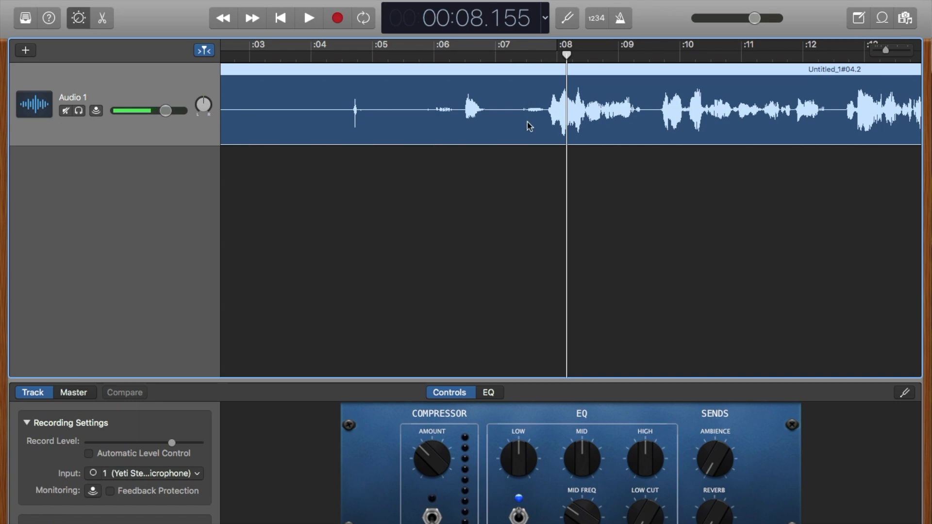
pyautogui.hscroll(10, 534, 116)
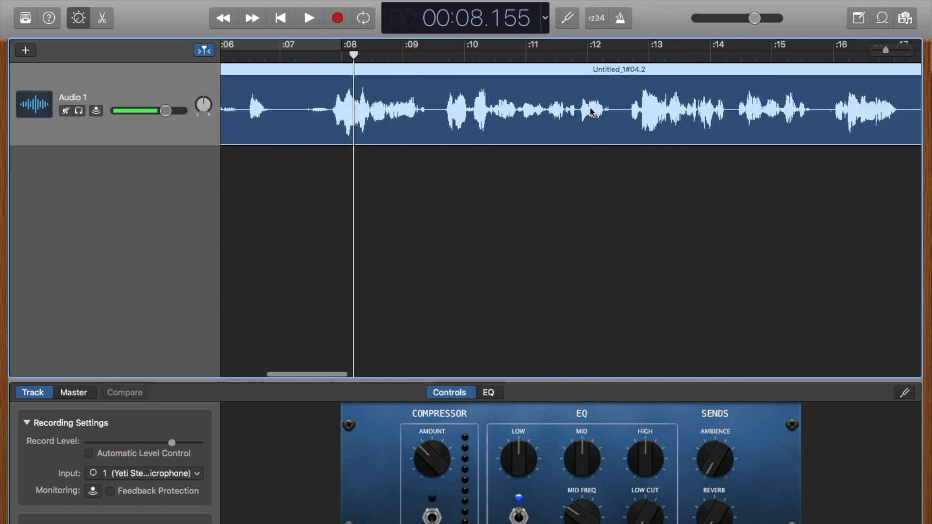
pyautogui.hscroll(8, 591, 112)
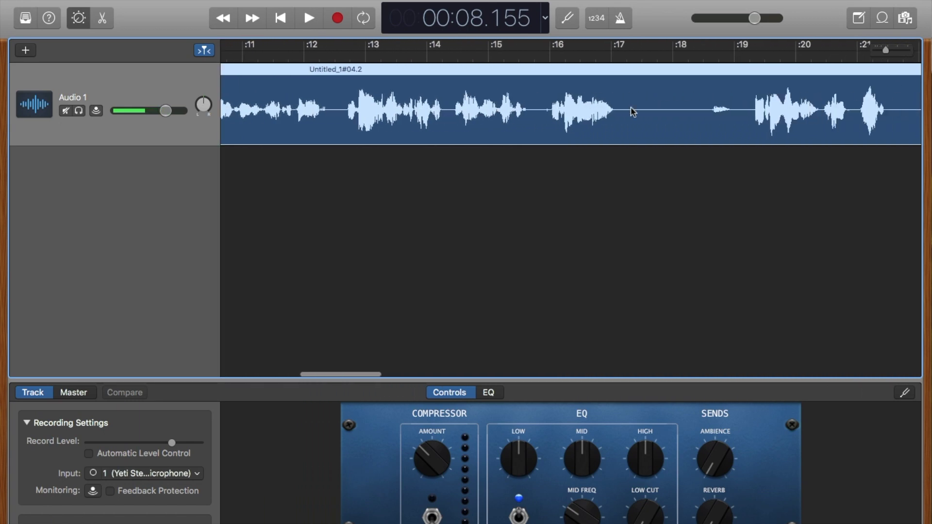
pyautogui.hscroll(15, 723, 118)
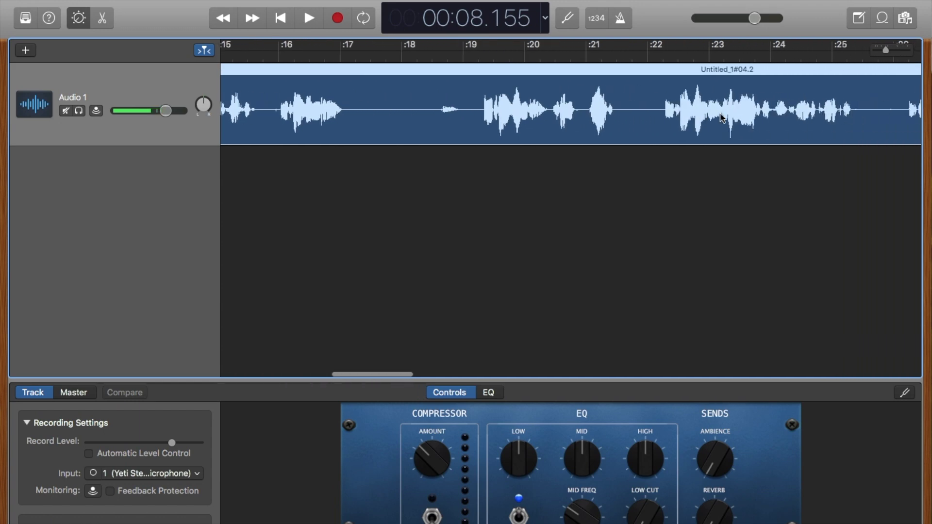
pyautogui.hscroll(8, 722, 118)
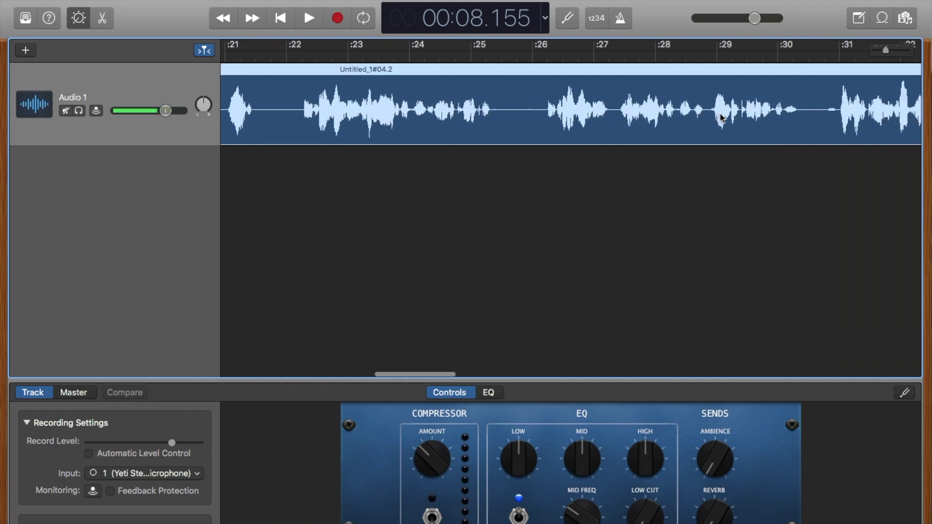
pyautogui.hscroll(12, 782, 113)
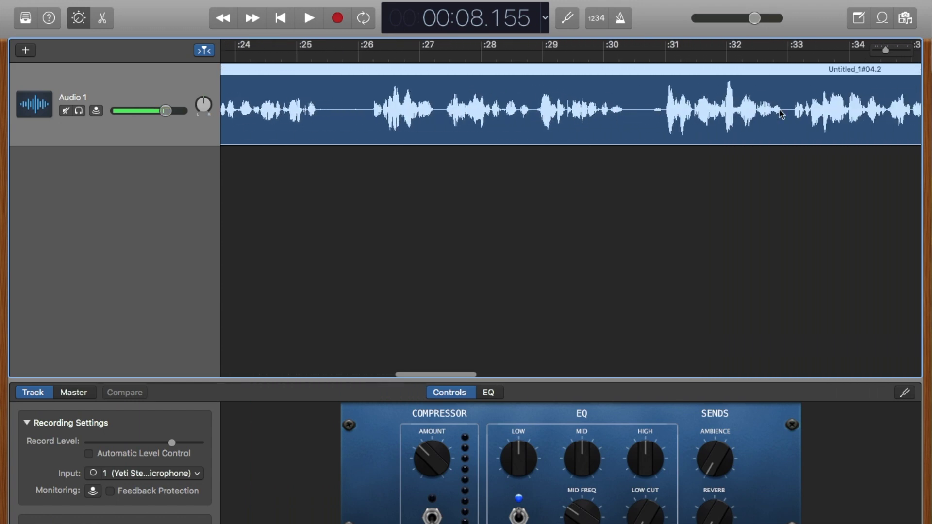
pyautogui.hscroll(8, 781, 113)
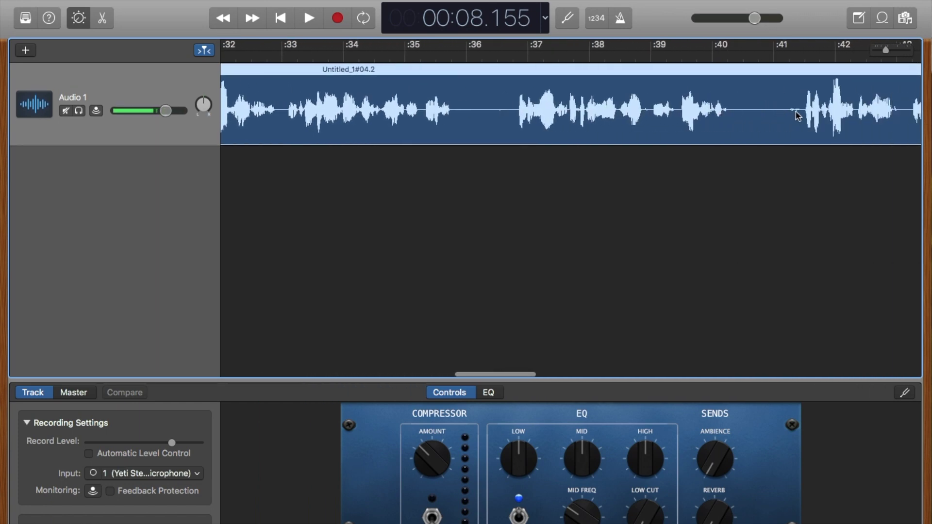
pyautogui.hscroll(9, 796, 115)
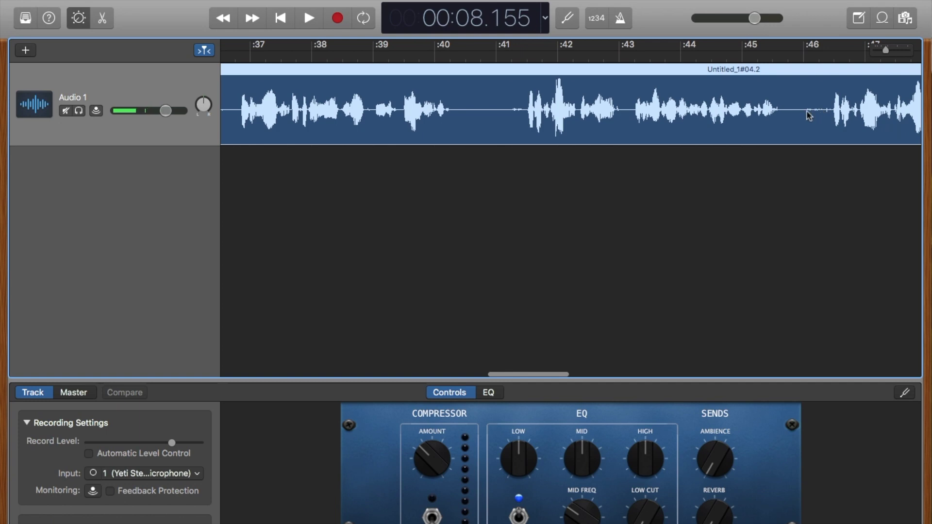
pyautogui.hscroll(-20, 822, 114)
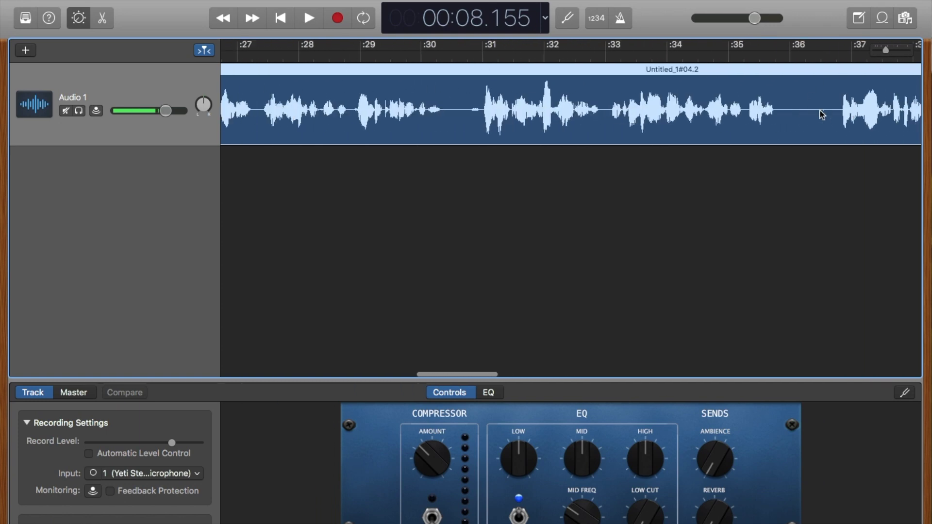
pyautogui.hscroll(-20, 822, 114)
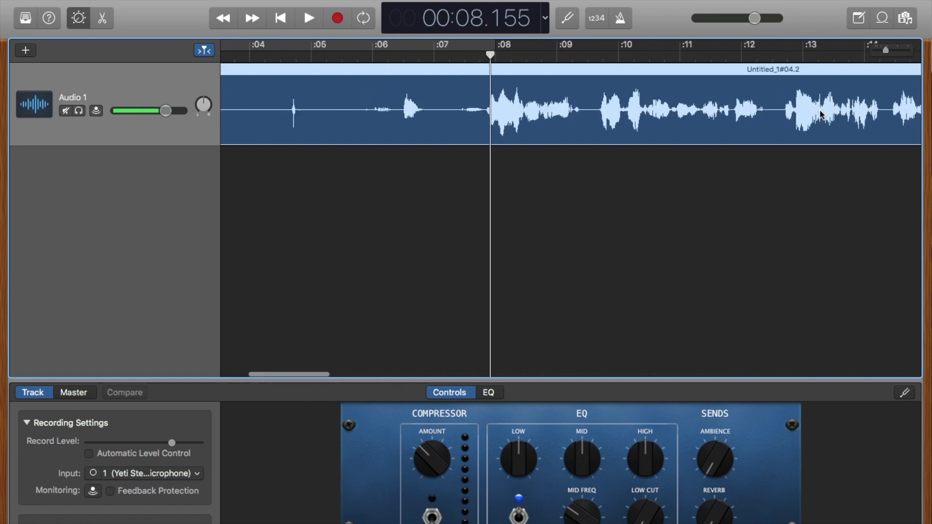
pyautogui.hscroll(-3, 821, 114)
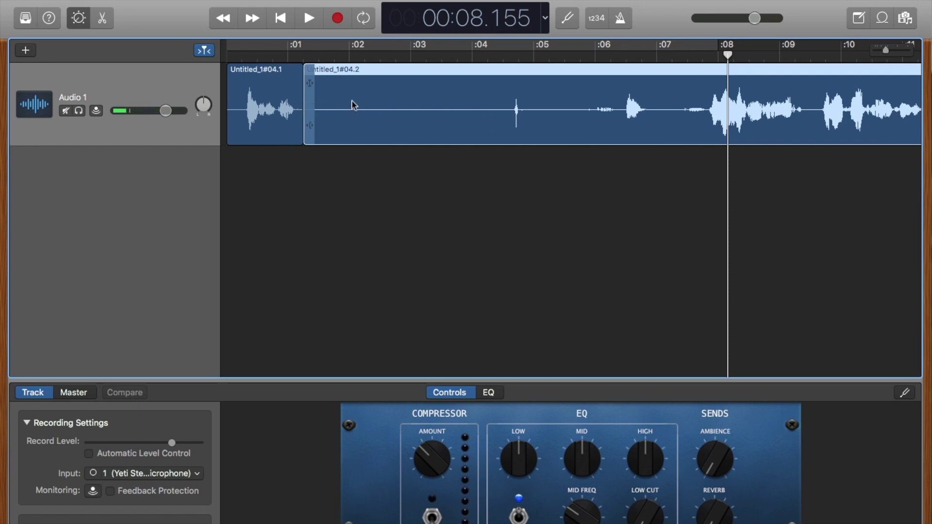
# Trim the second region's start up to the speech near 8 seconds, butt it against the first region and play the transition.
pyautogui.moveTo(312, 110); pyautogui.dragTo(375, 131)
pyautogui.press('Return')
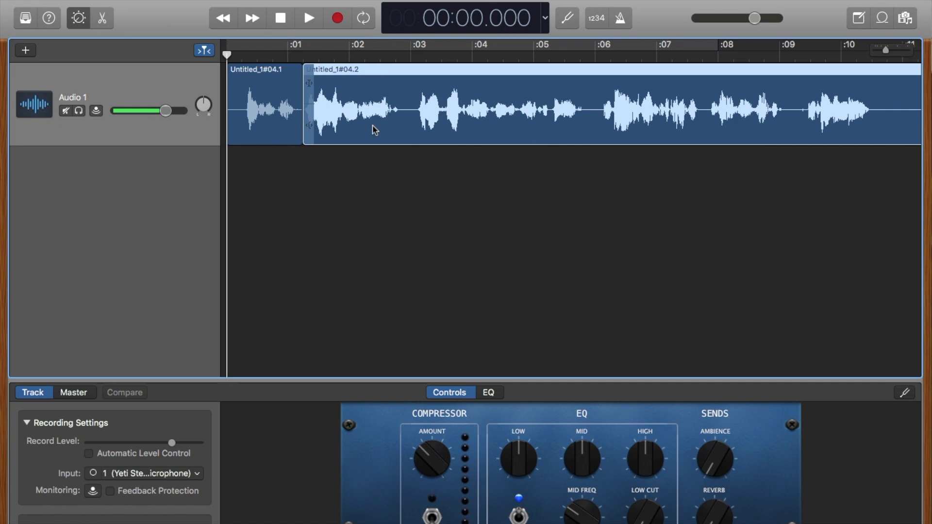
pyautogui.press('space')
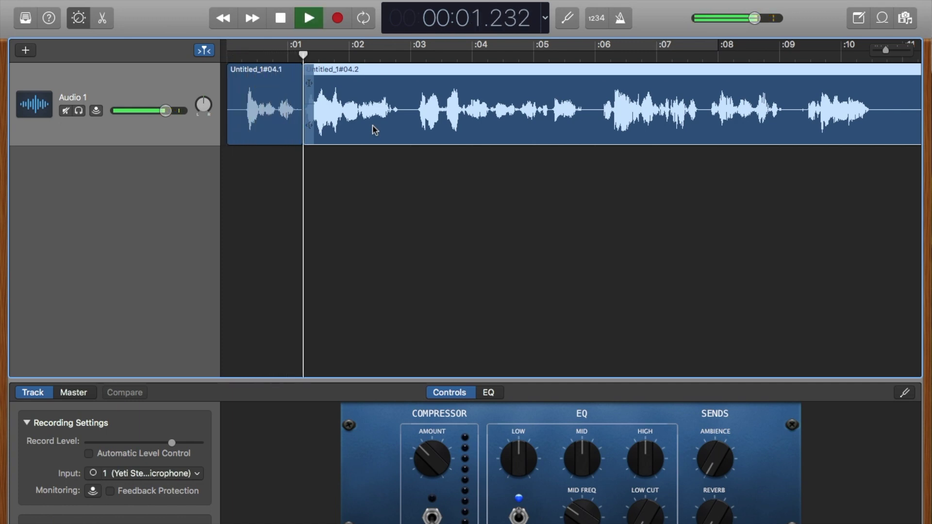
pyautogui.press('space')
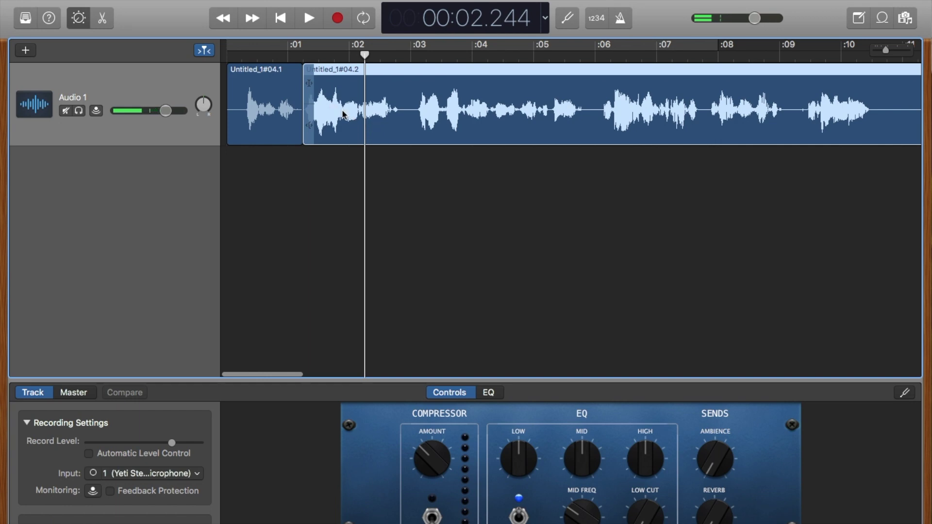
# Move the second region to position 00:00:01.400, leaving a short pause after the first, and play from the beginning.
pyautogui.moveTo(342, 109); pyautogui.dragTo(353, 110)
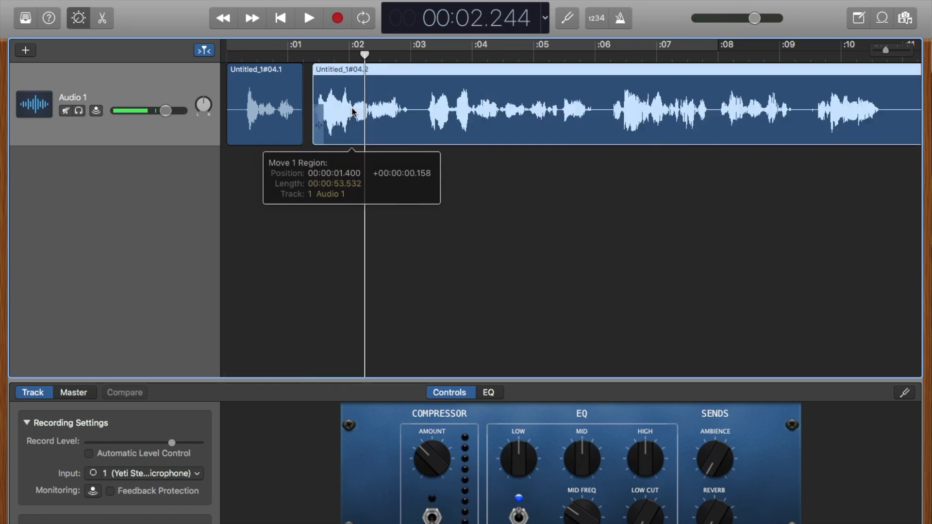
pyautogui.press('Return')
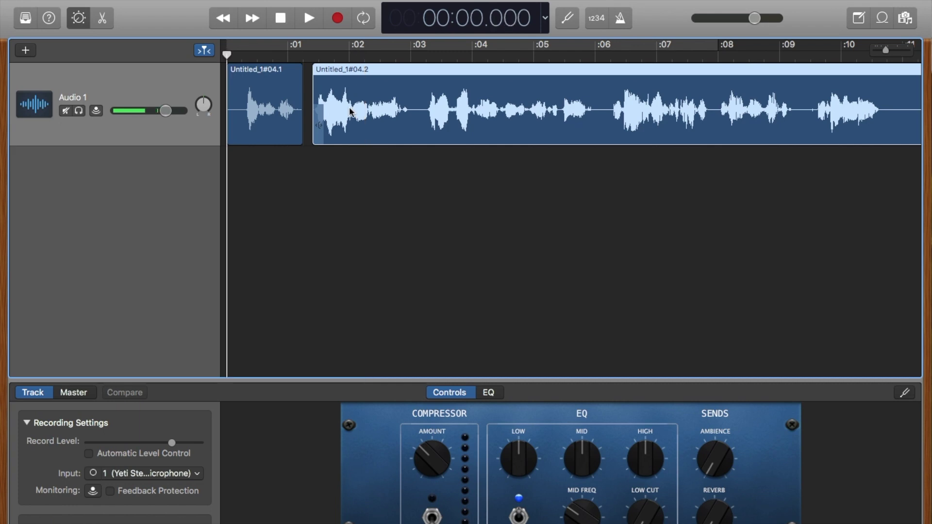
pyautogui.press('space')
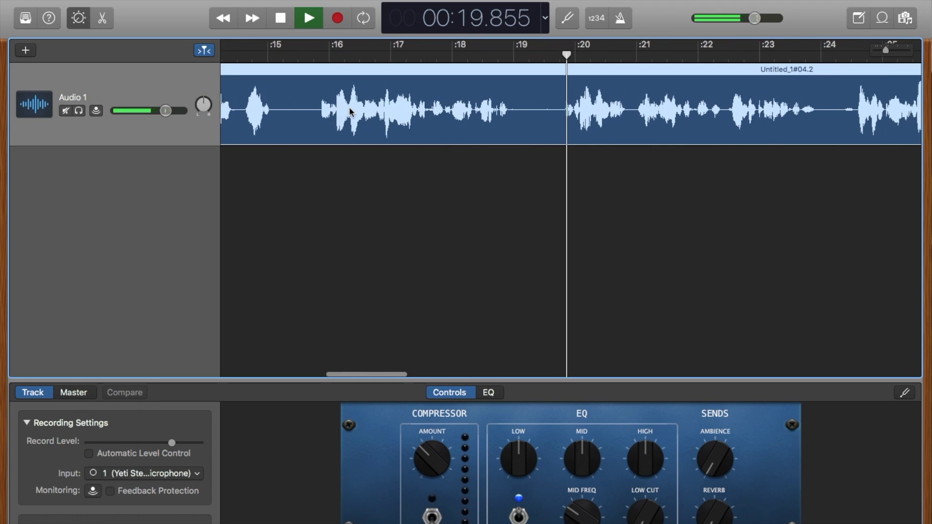
# Stop playback and split the second region at 00:09.375, in the pause before the unwanted section.
pyautogui.press('space')
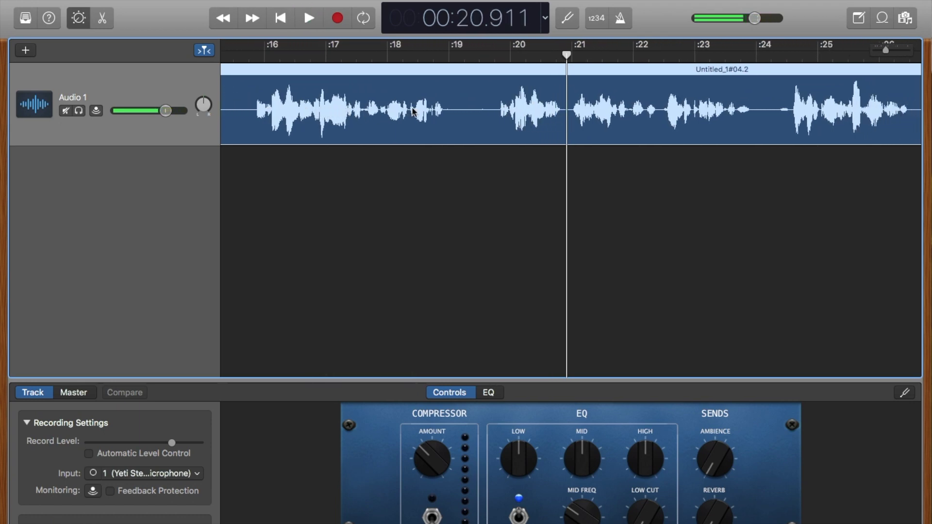
pyautogui.hscroll(-10, 383, 129)
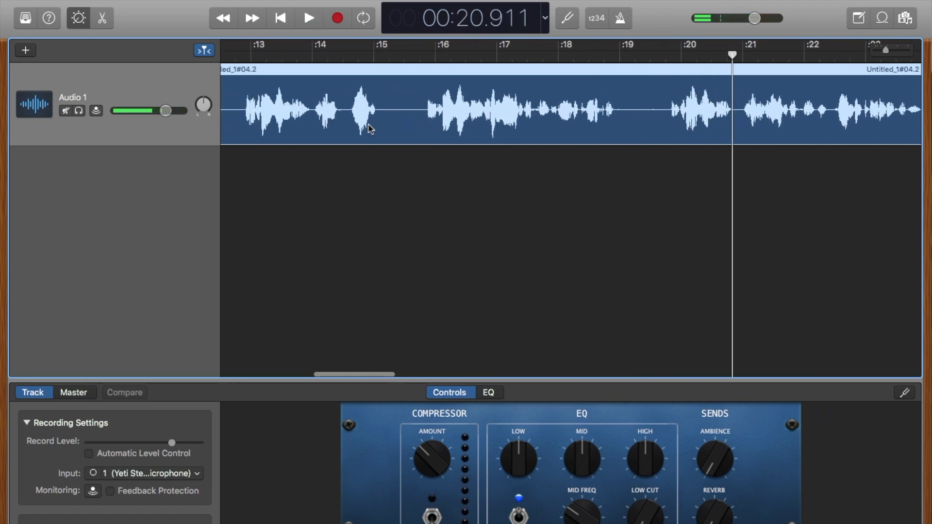
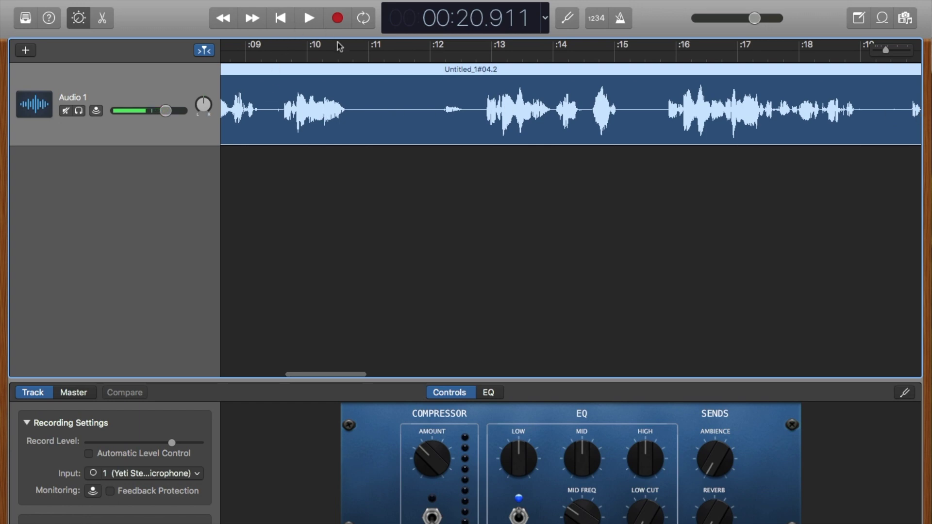
pyautogui.click(270, 55)
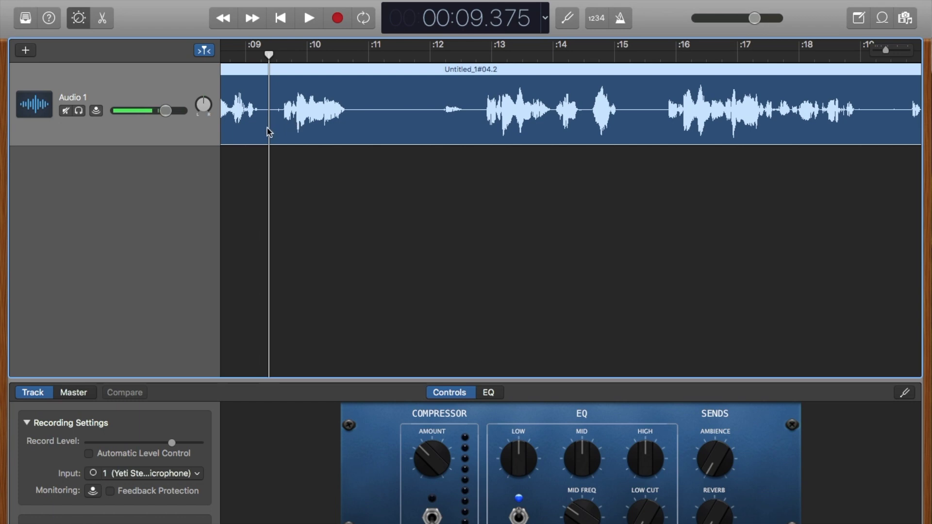
pyautogui.press('super+t')
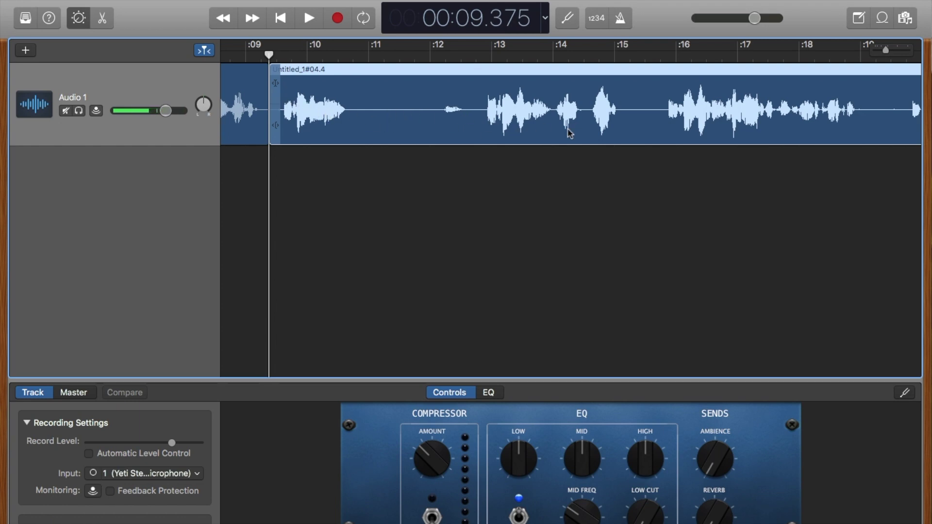
# Play the recording from just before 16 seconds, then split the region at 00:19.625, in the pause before the next phrase.
pyautogui.hscroll(10, 649, 122)
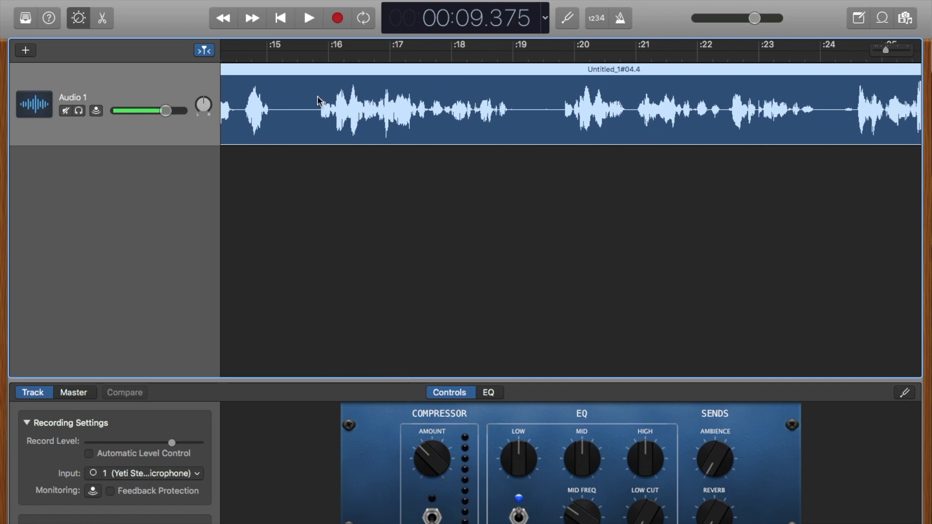
pyautogui.click(315, 57)
pyautogui.press('space')
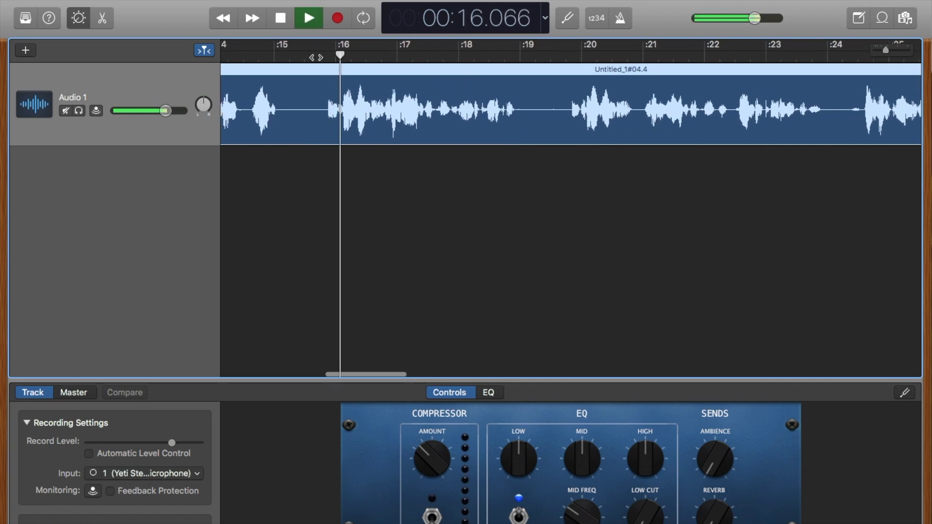
pyautogui.hscroll(-3, 316, 54)
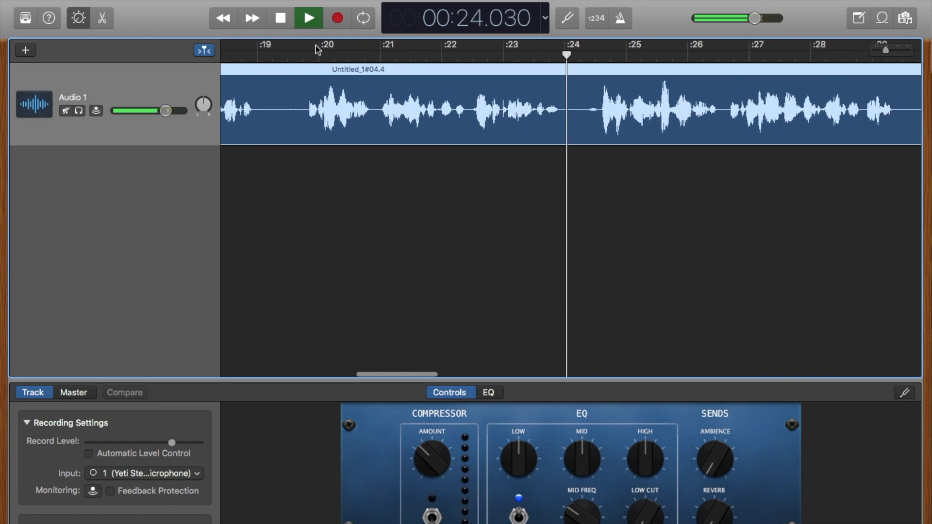
pyautogui.press('space')
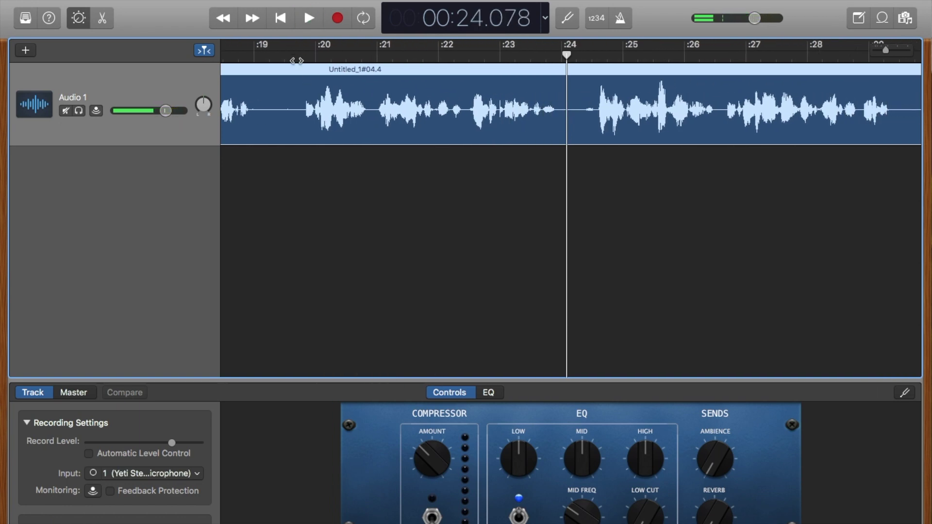
pyautogui.click(294, 57)
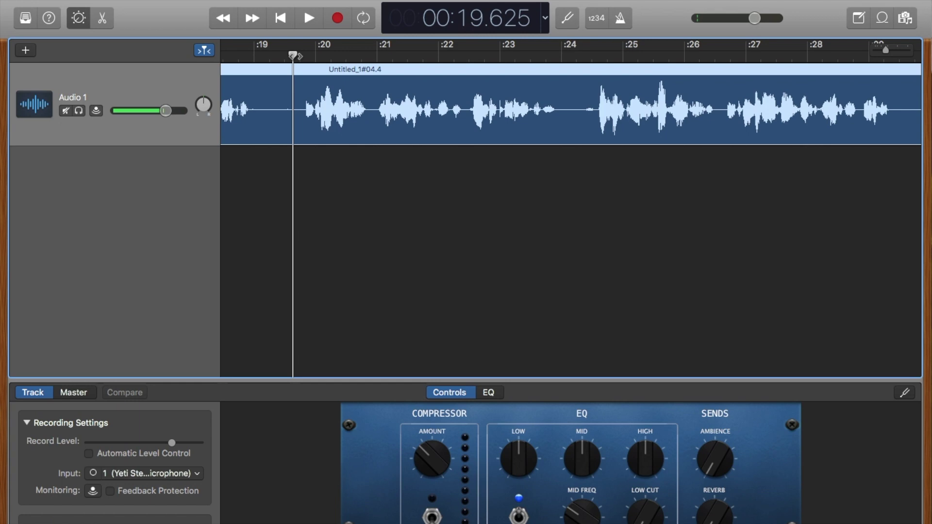
pyautogui.press('super+t')
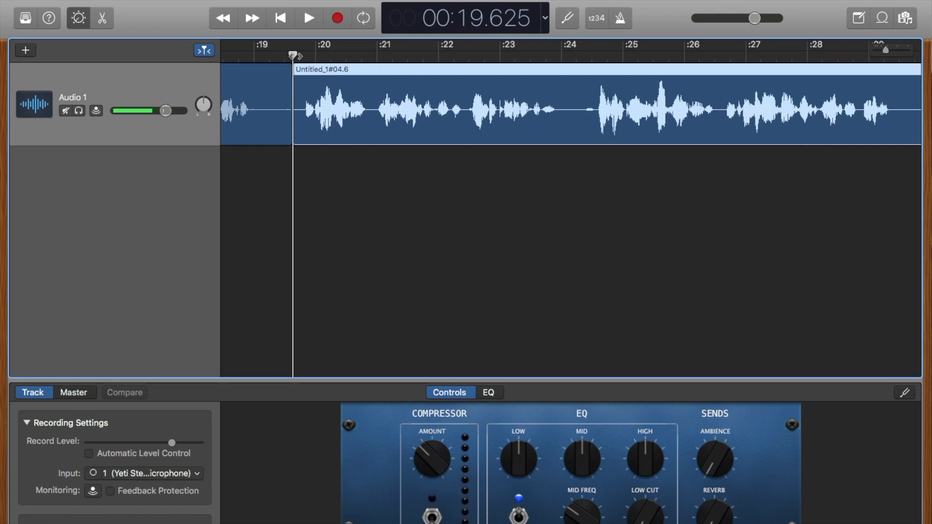
# Delete the unwanted middle region between 00:09.375 and 00:19.625.
pyautogui.click(261, 98)
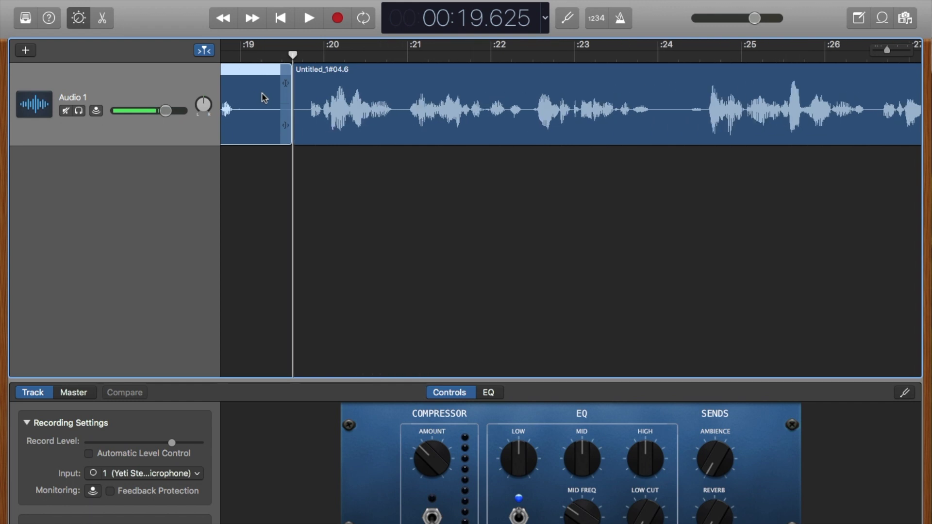
pyautogui.press('super+Left')
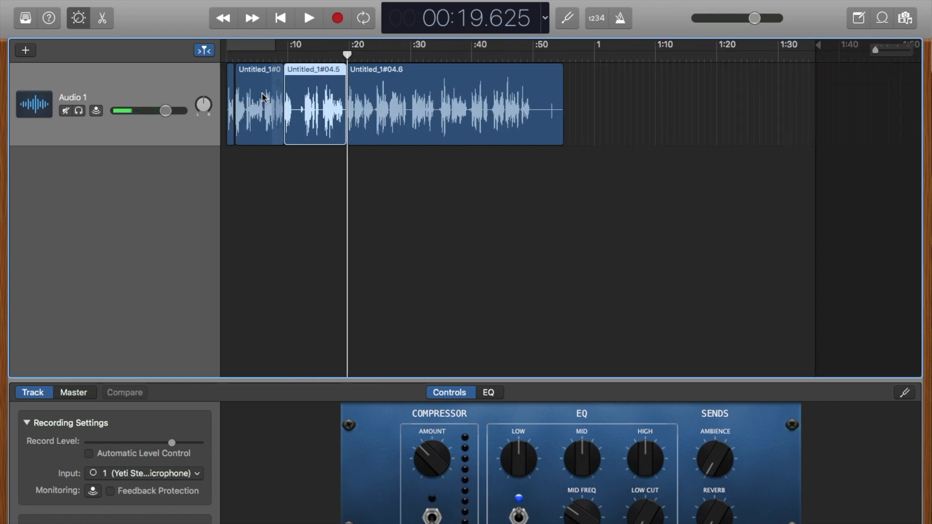
pyautogui.press('super+Right')
pyautogui.hscroll(-2, 262, 97)
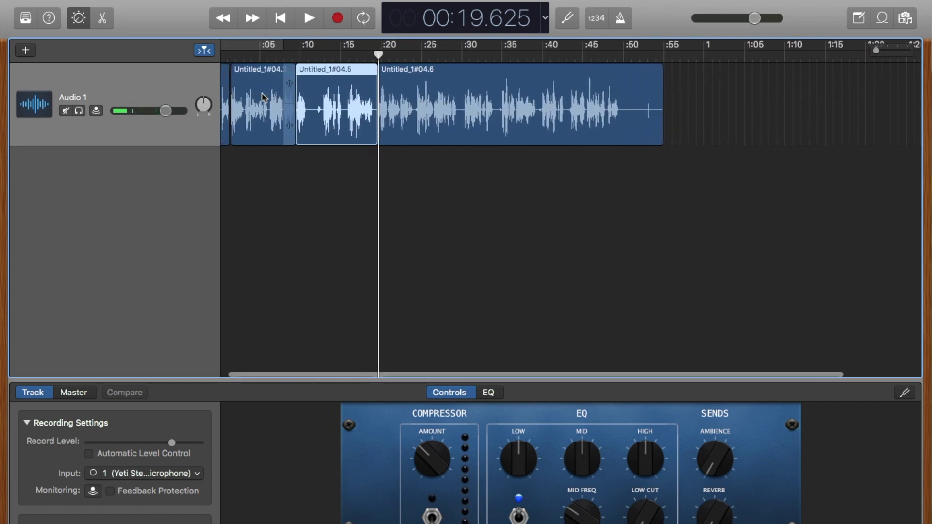
pyautogui.press('super+Right')
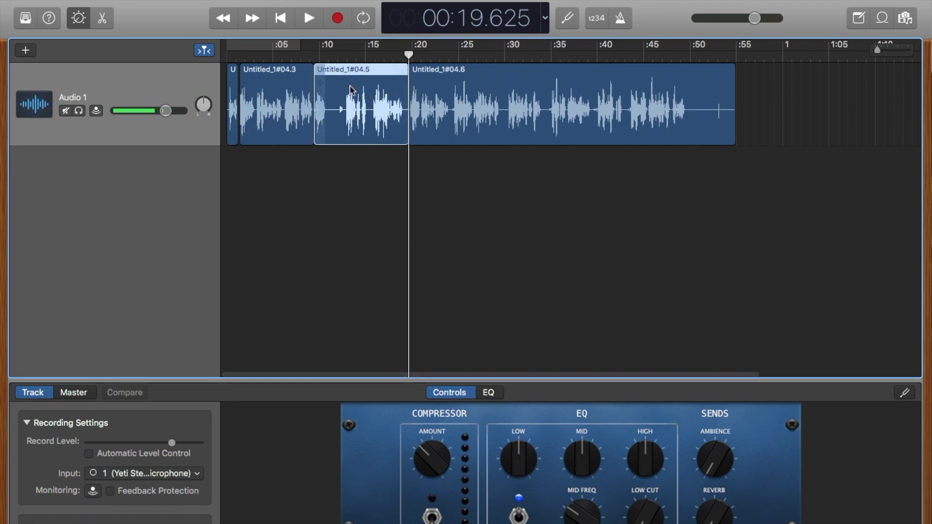
pyautogui.click(442, 119)
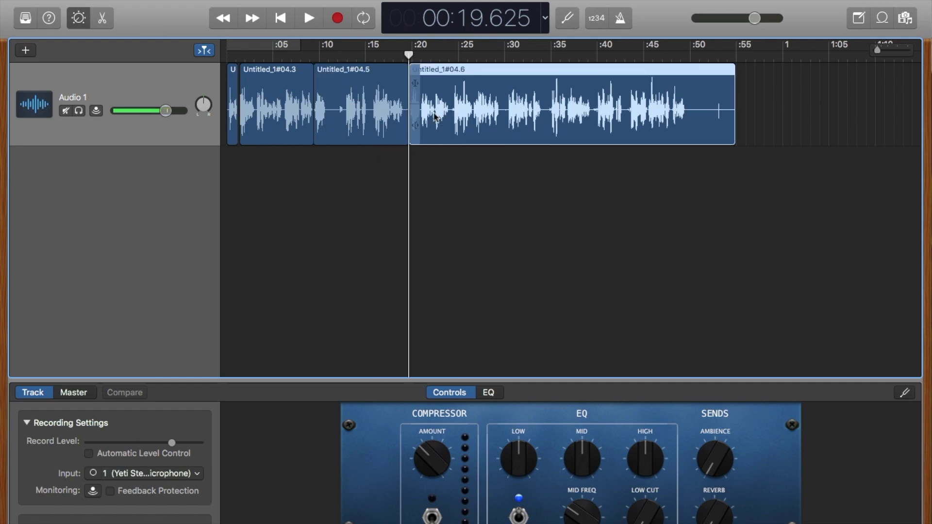
pyautogui.click(354, 107)
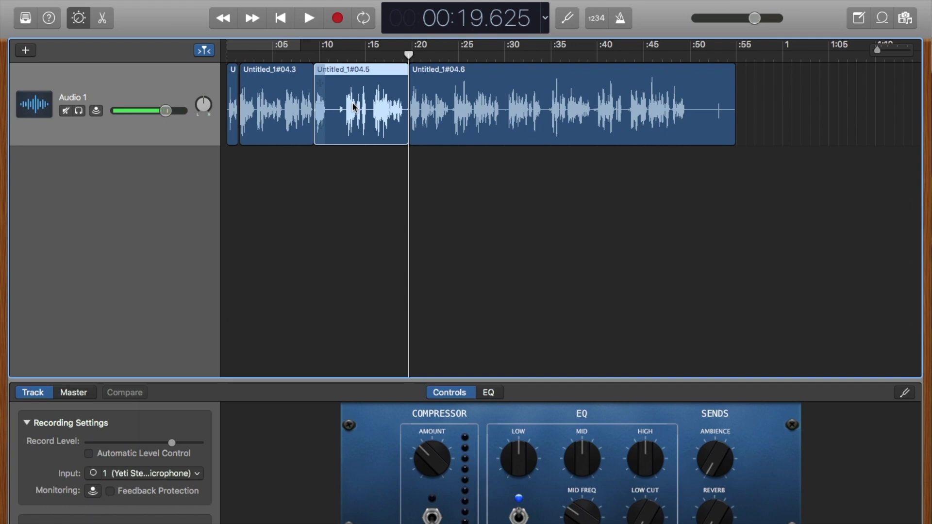
pyautogui.press('Delete')
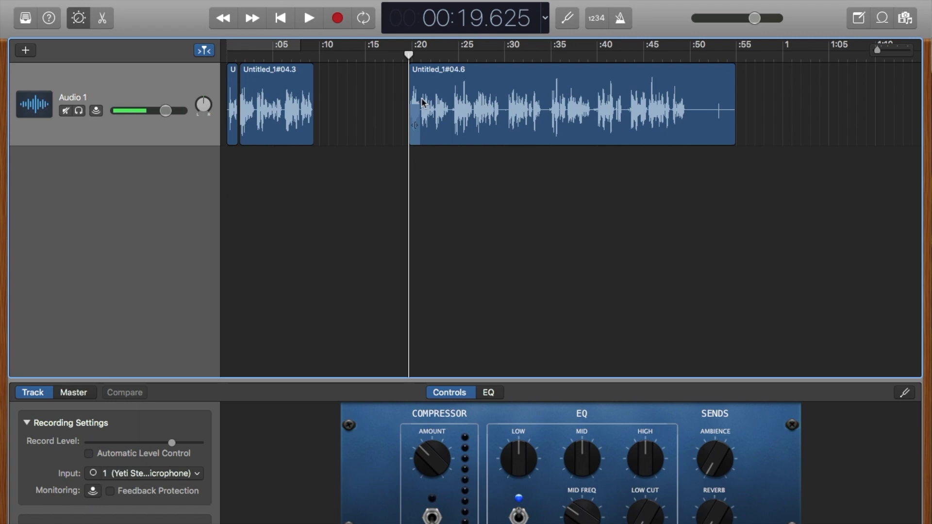
# Move the last region back to close the gap, butting its start against the end of the preceding region.
pyautogui.press('super+Right')
pyautogui.press('super+Right')
pyautogui.press('super+Right')
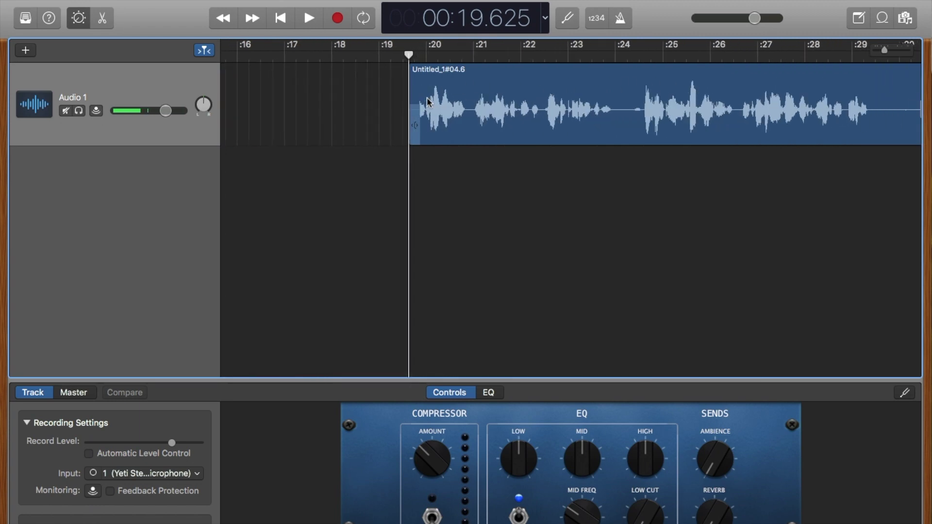
pyautogui.click(438, 104)
pyautogui.moveTo(438, 104); pyautogui.dragTo(435, 133)
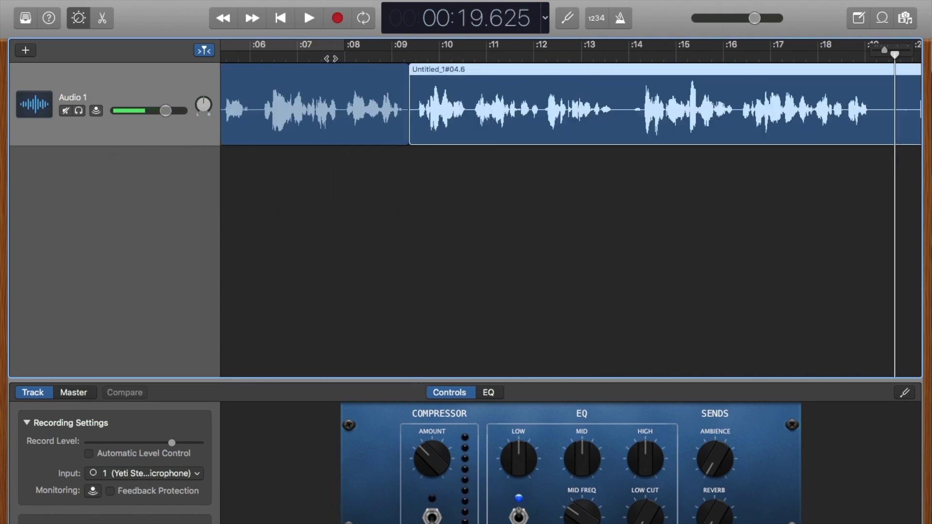
# Play across the new join twice, starting near 8 seconds, to check the transition between the two regions.
pyautogui.click(340, 56)
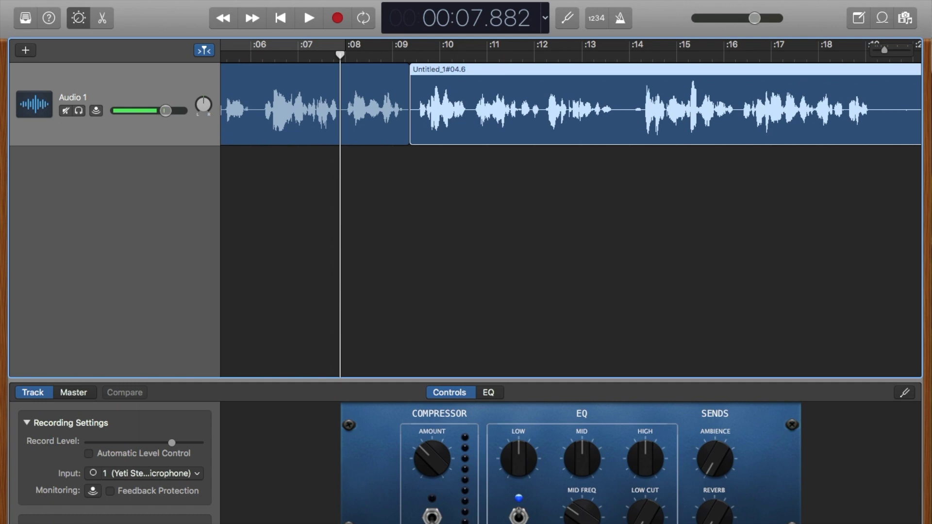
pyautogui.press('space')
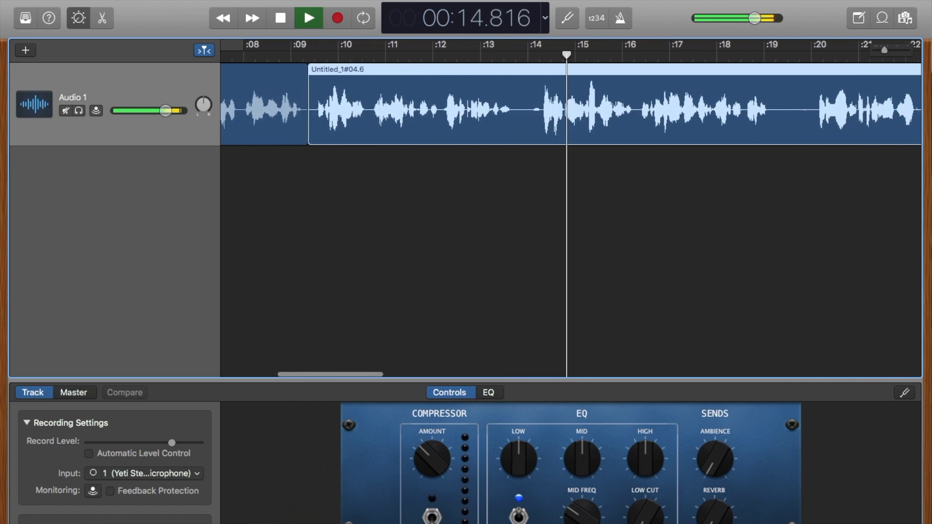
pyautogui.press('space')
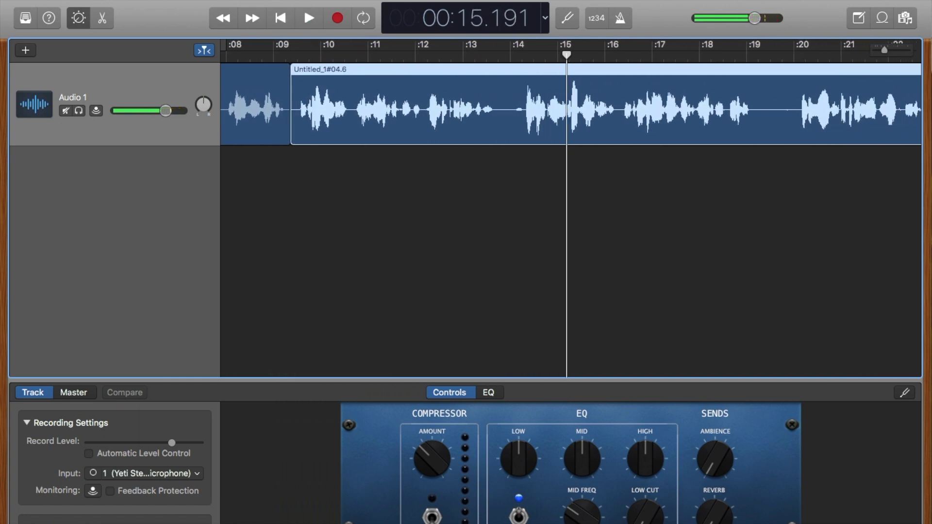
pyautogui.click(230, 56)
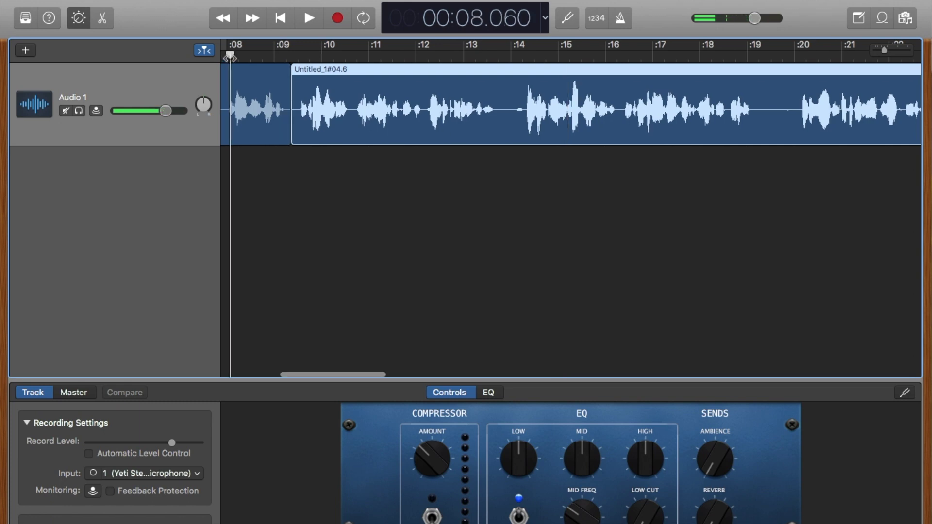
pyautogui.press('space')
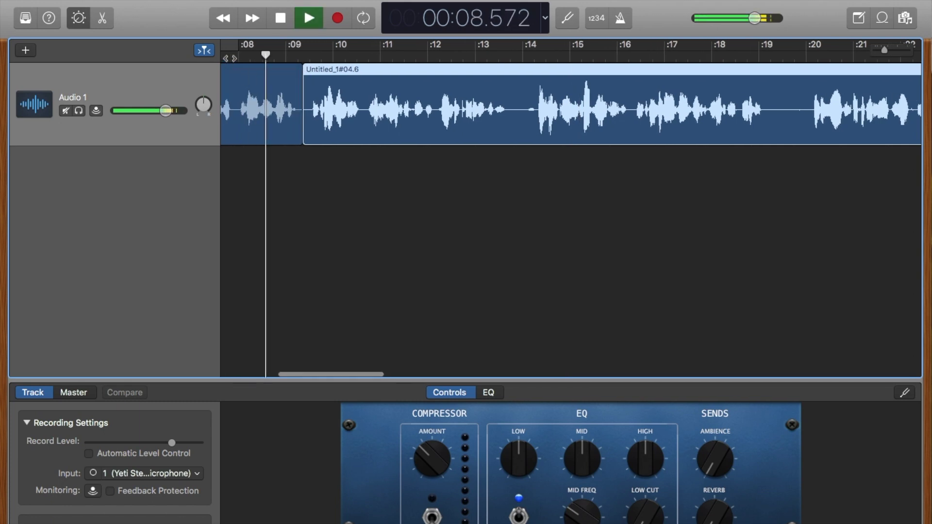
pyautogui.press('space')
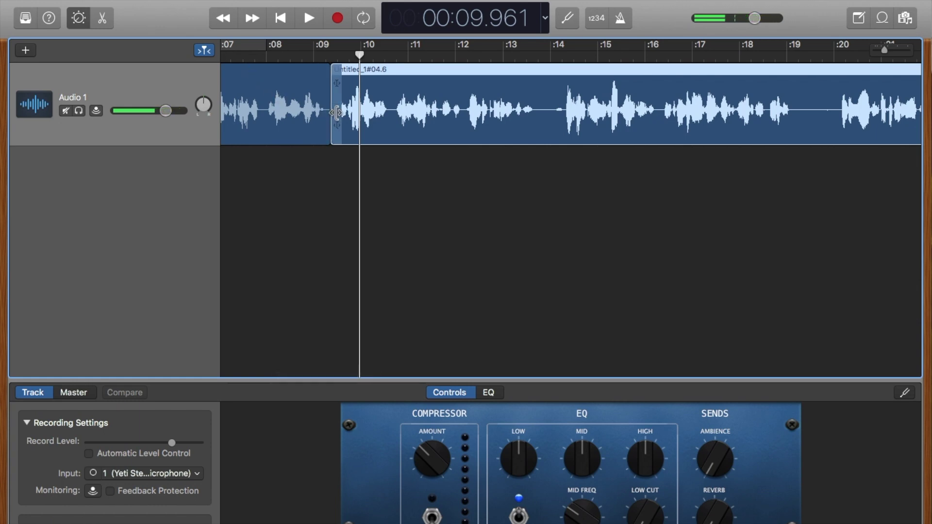
# Trim the silence on both sides of the join: the last region's start to about 9.5 seconds and the preceding region's end slightly earlier.
pyautogui.press('super+Right')
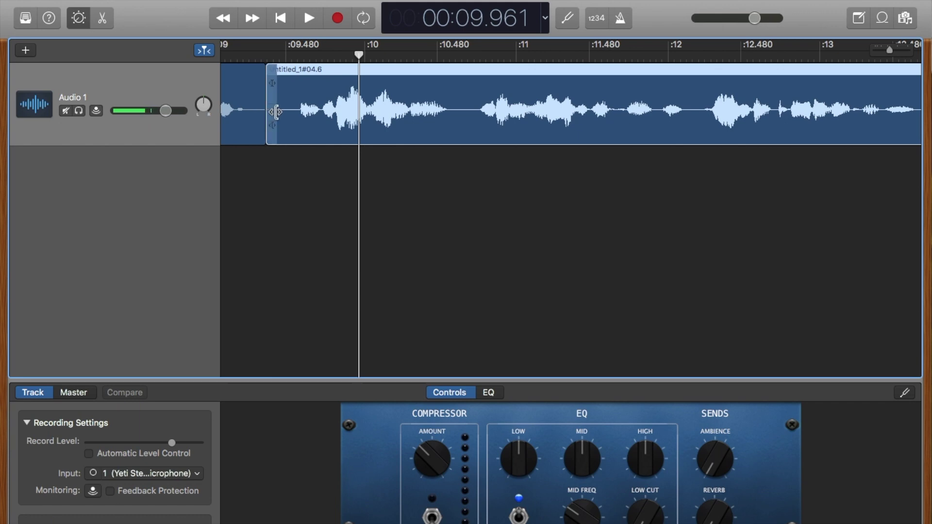
pyautogui.moveTo(275, 113); pyautogui.dragTo(307, 122)
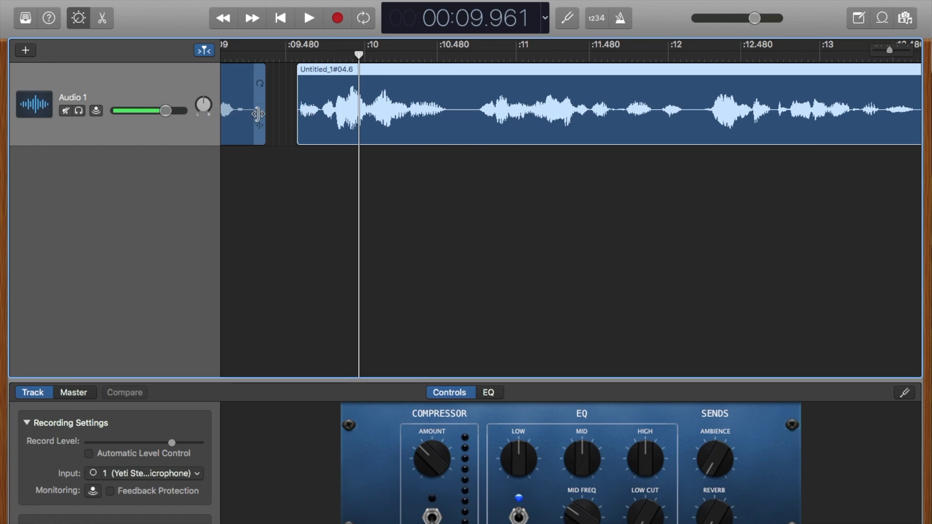
pyautogui.moveTo(260, 113); pyautogui.dragTo(247, 116)
pyautogui.hscroll(-10, 246, 116)
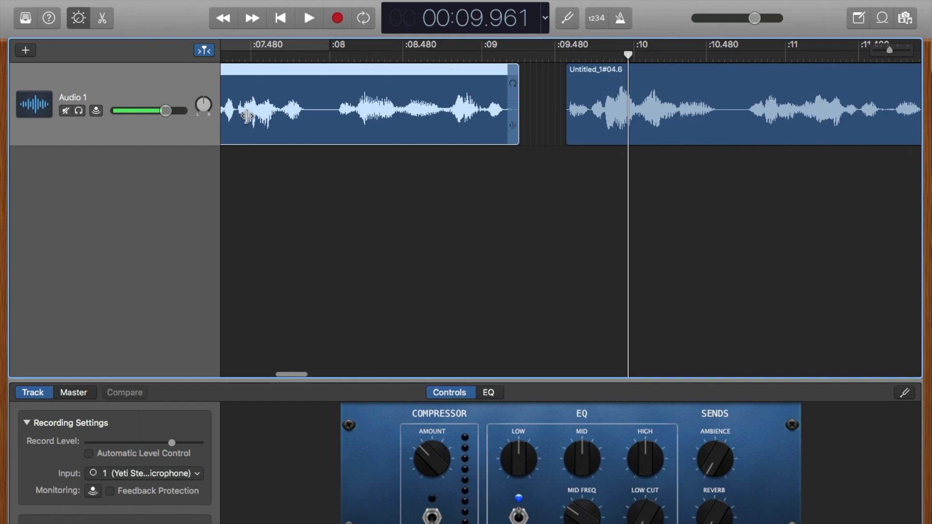
# Play from 00:07.708 across the trimmed gap and on through the last region's next phrases to check the pauses.
pyautogui.click(286, 55)
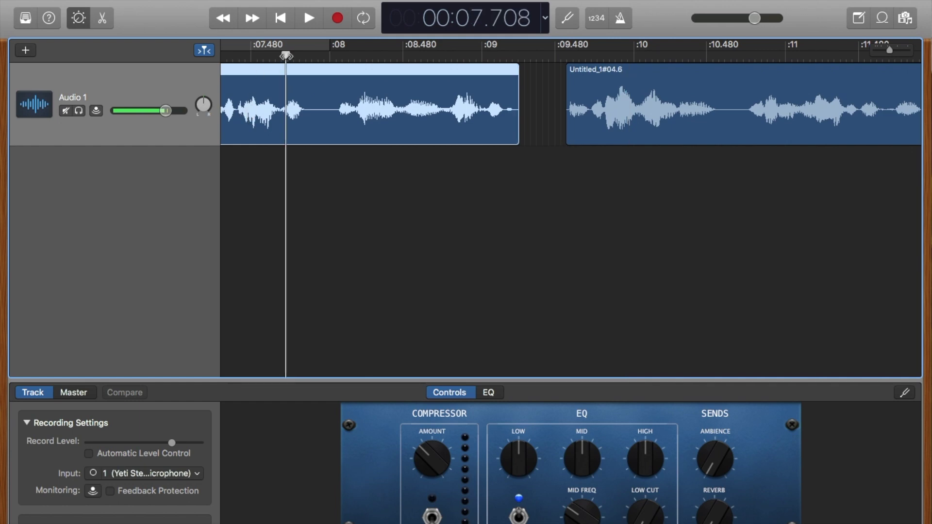
pyautogui.press('space')
pyautogui.hscroll(-3, 570, 218)
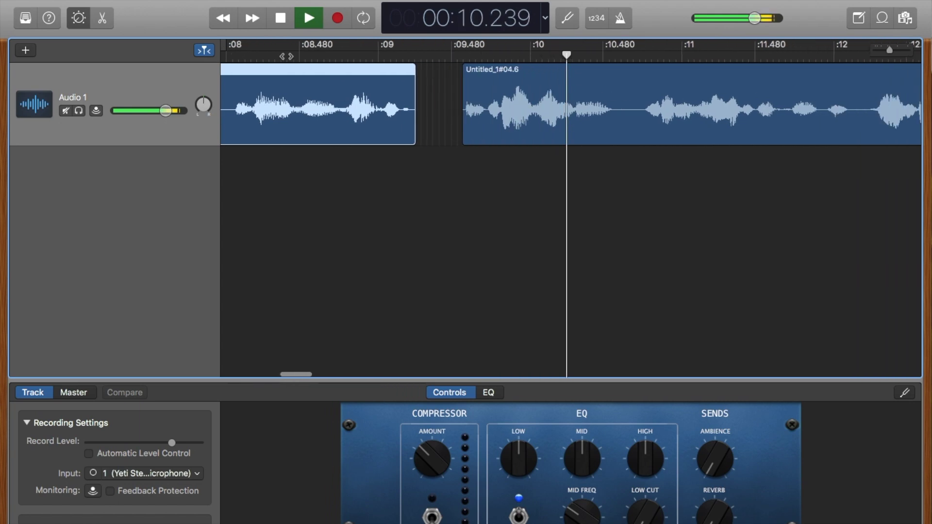
pyautogui.press('space')
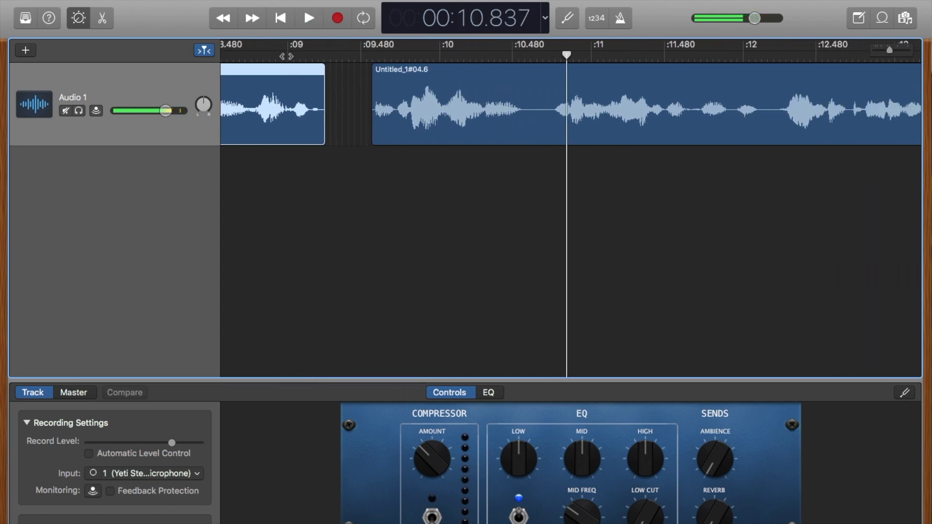
pyautogui.hscroll(6, 571, 218)
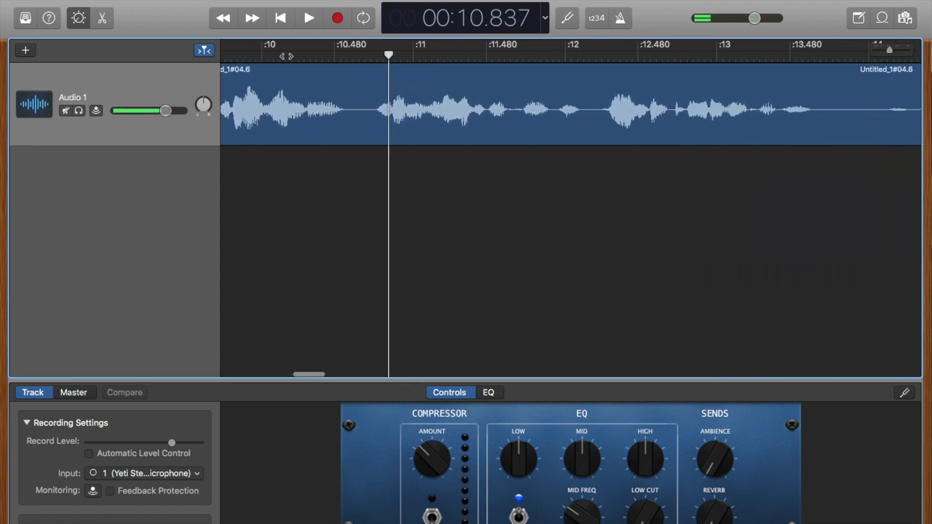
pyautogui.press('space')
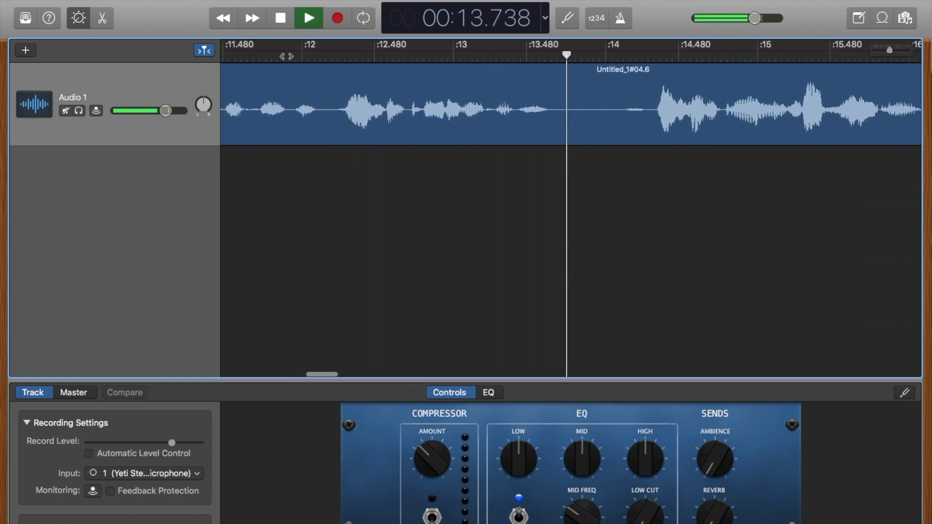
pyautogui.press('space')
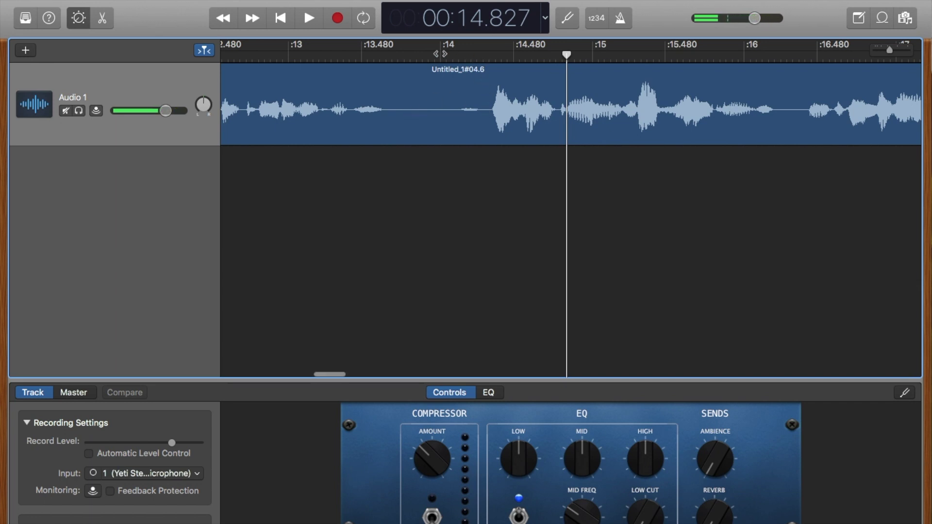
# Split the last region at 00:13.680 and 00:14.312, and delete the near-silent section between the two cuts.
pyautogui.click(399, 67)
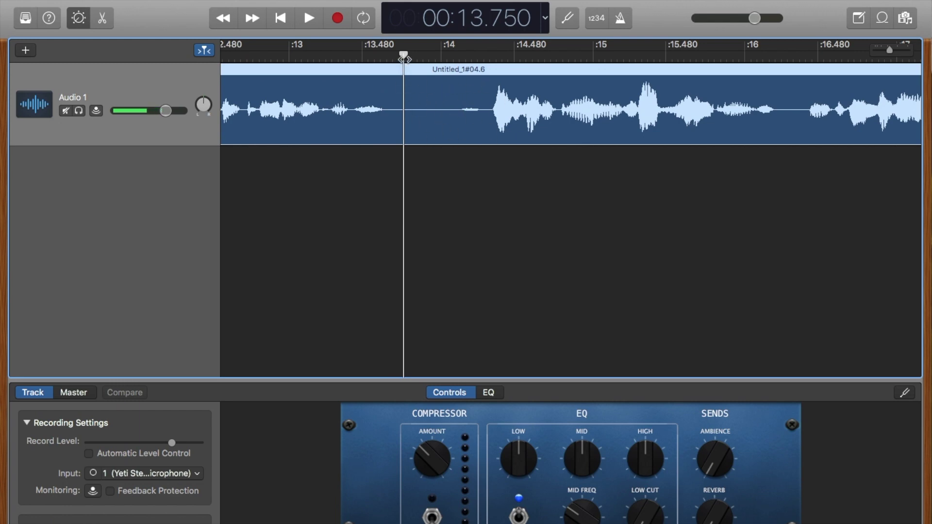
pyautogui.moveTo(405, 57); pyautogui.dragTo(394, 57)
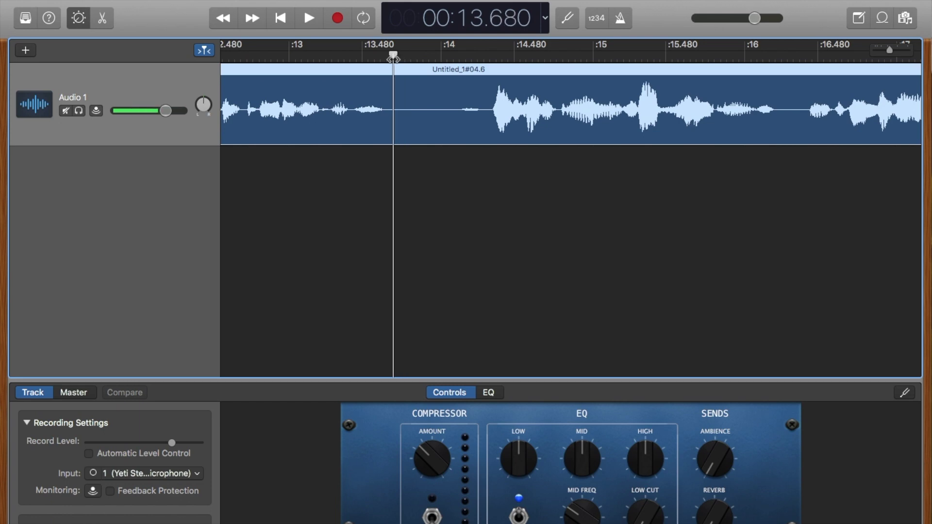
pyautogui.press('super+t')
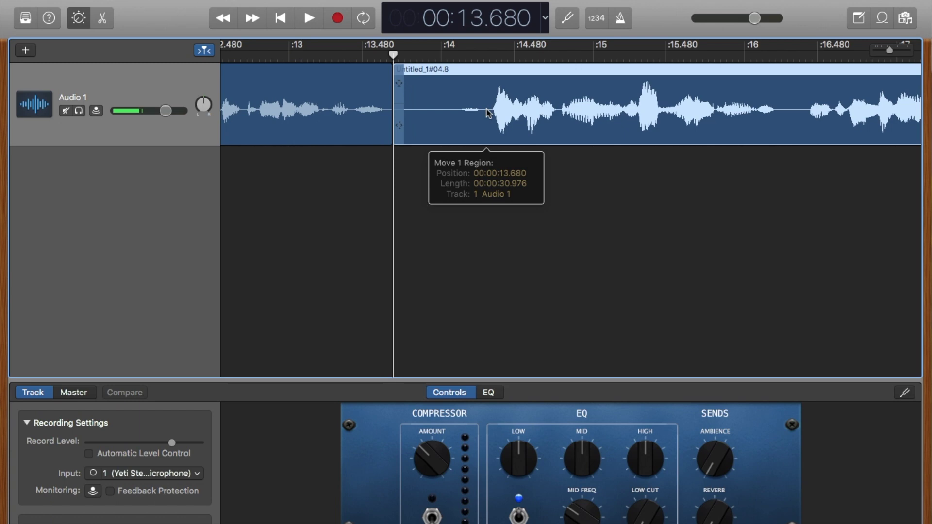
pyautogui.click(489, 58)
pyautogui.moveTo(490, 57); pyautogui.dragTo(488, 57)
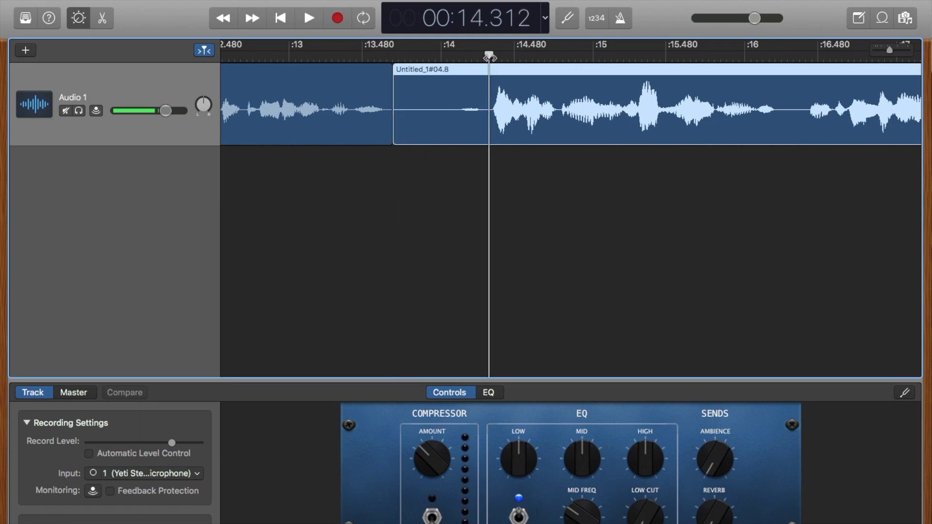
pyautogui.press('super+t')
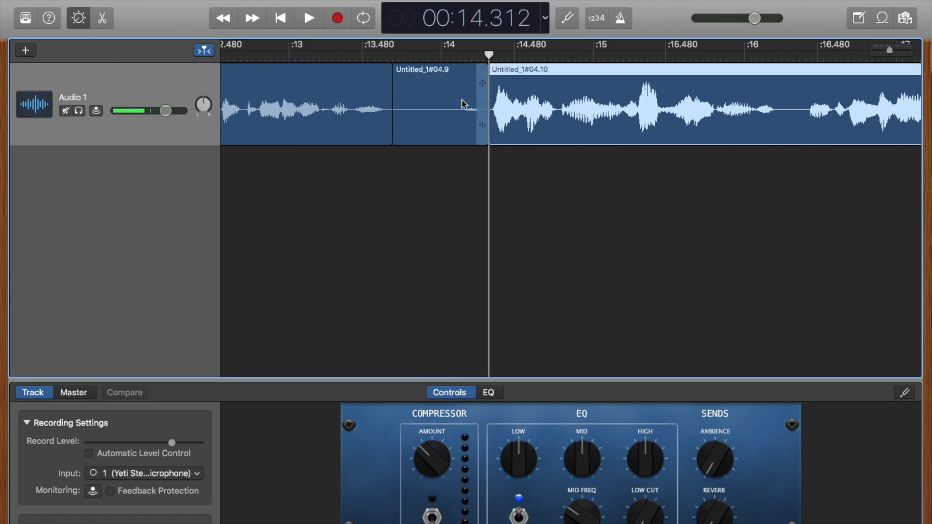
pyautogui.click(443, 103)
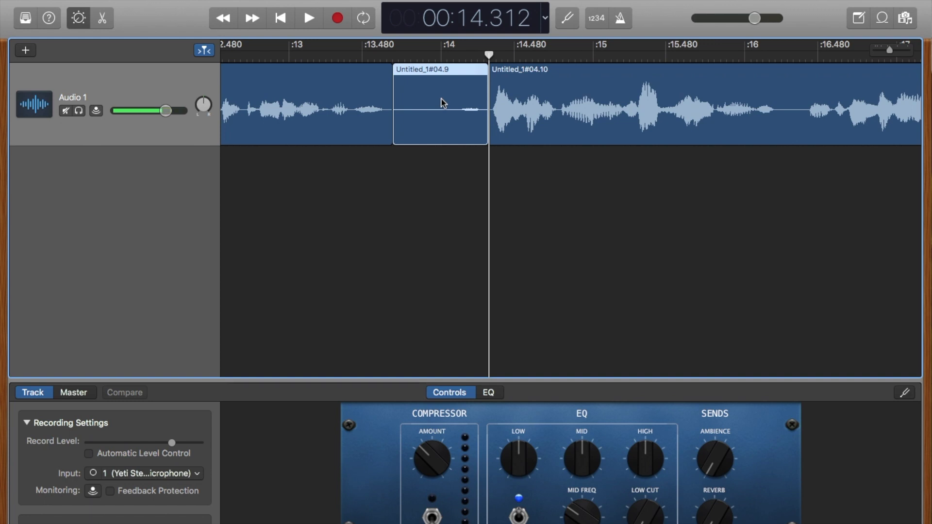
pyautogui.press('Delete')
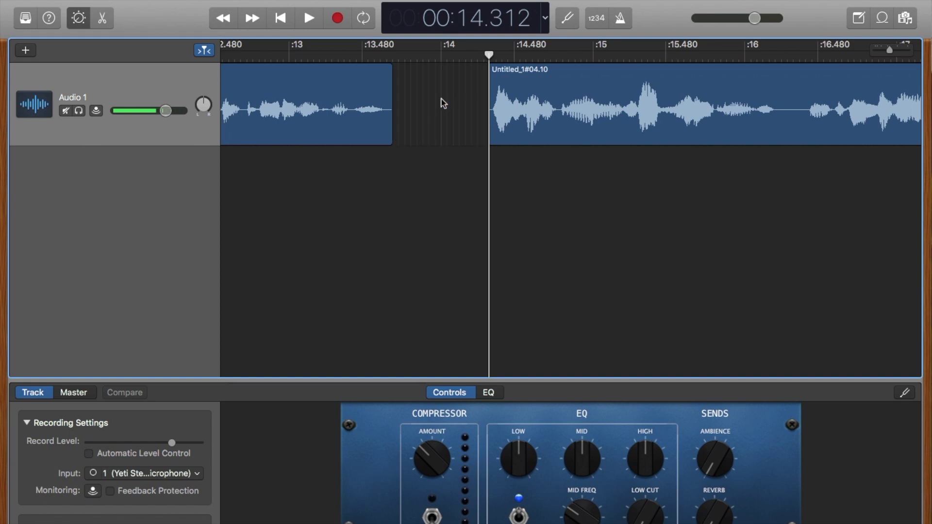
# Play from 00:12.757 across the gap and on past 23 seconds to check the following phrases and pauses.
pyautogui.click(252, 56)
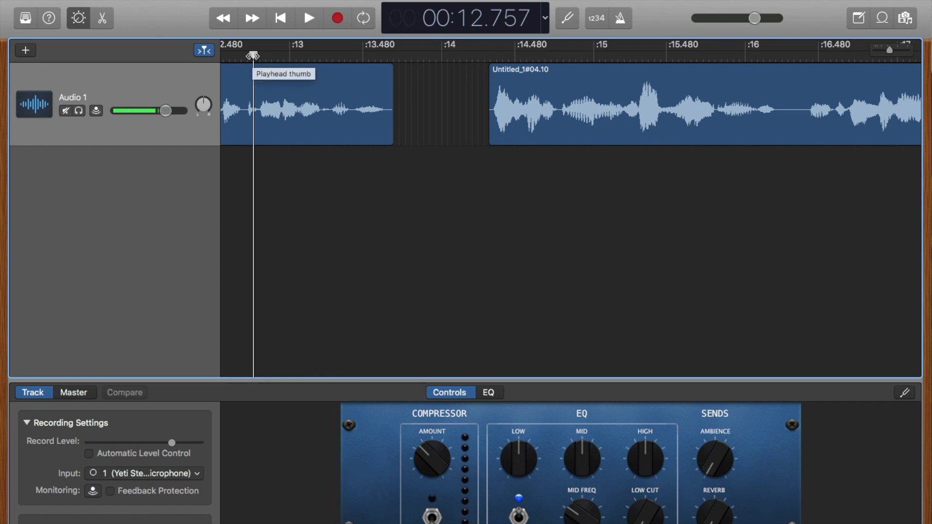
pyautogui.press('space')
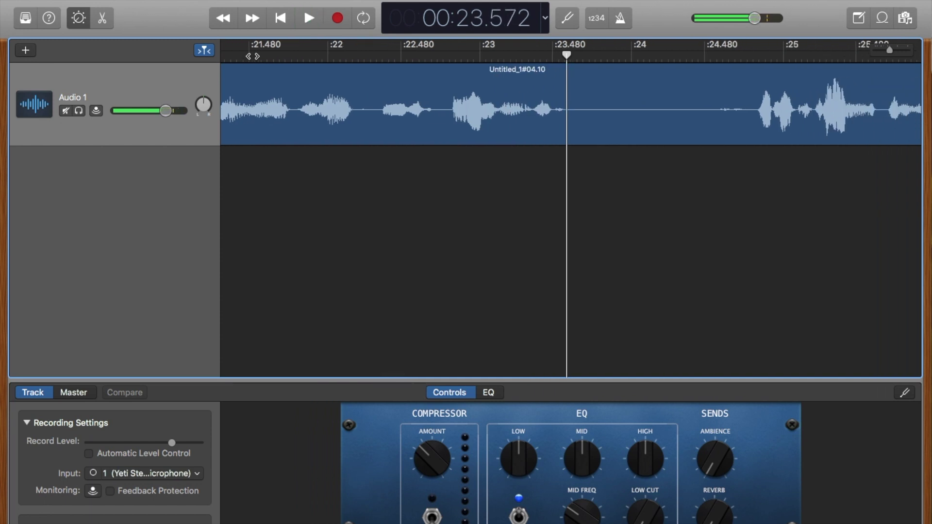
pyautogui.scroll(-5, 251, 60)
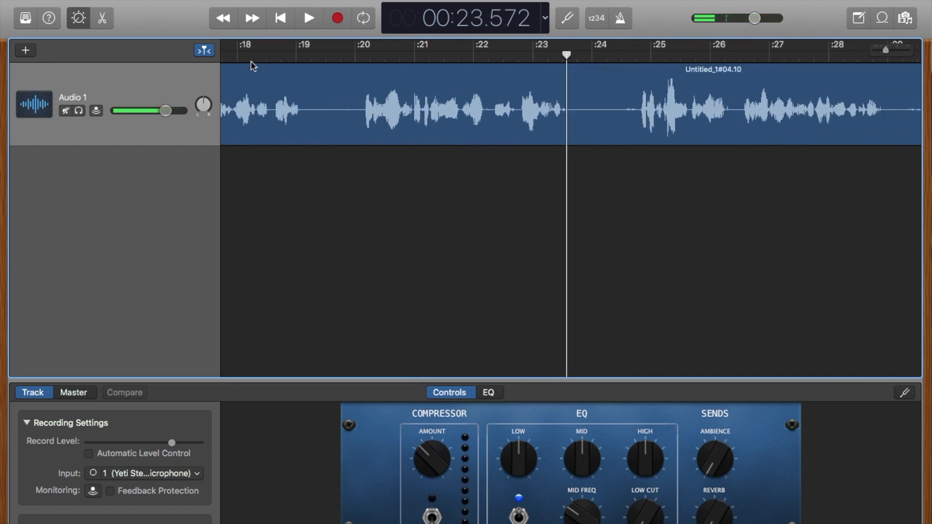
pyautogui.hscroll(-5, 247, 99)
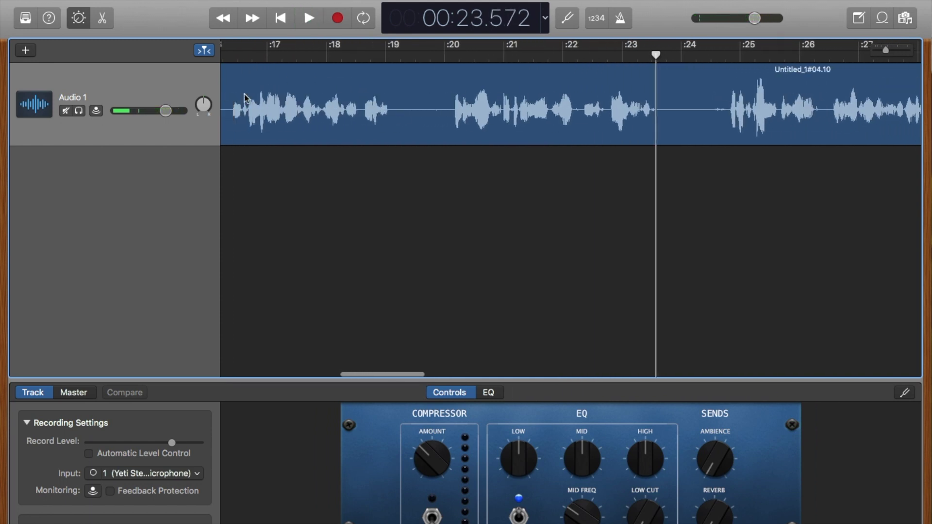
pyautogui.click(313, 108)
pyautogui.press('space')
pyautogui.hscroll(2, 301, 102)
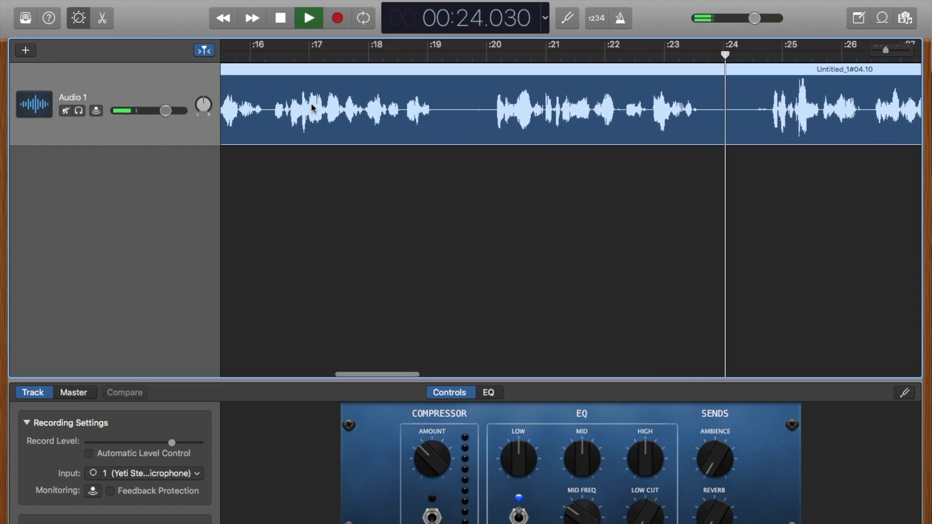
pyautogui.press('space')
# Replay the phrases from about 16 seconds through the pause before 20 seconds to find the unwanted section.
pyautogui.click(239, 56)
pyautogui.press('space')
pyautogui.hscroll(-2, 239, 56)
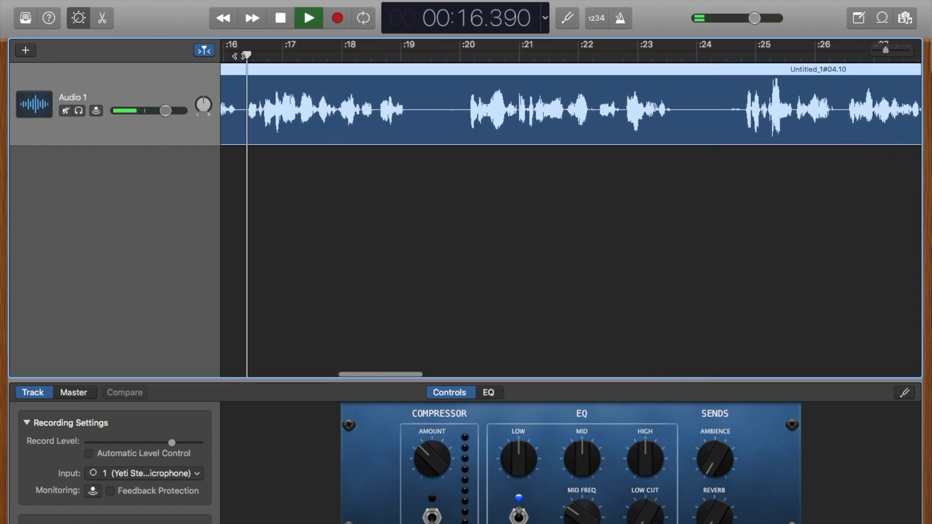
pyautogui.hscroll(-3, 239, 56)
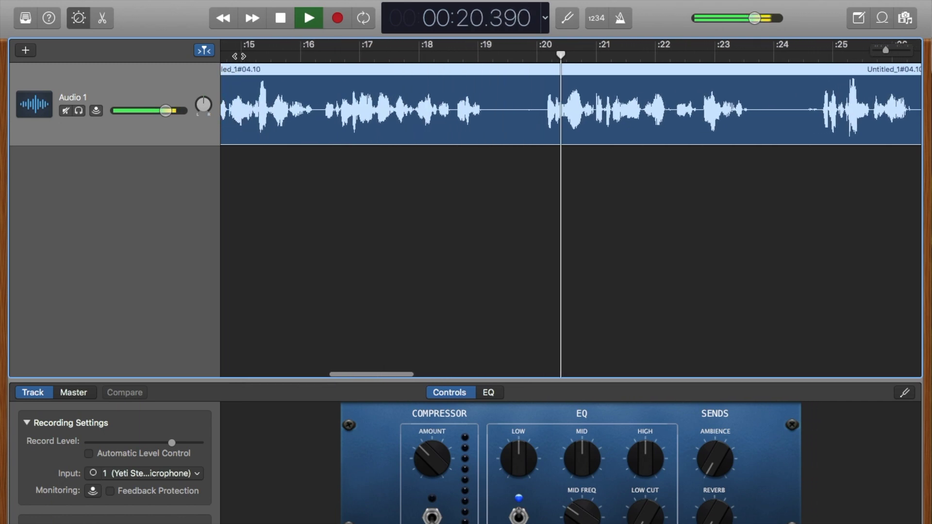
pyautogui.press('space')
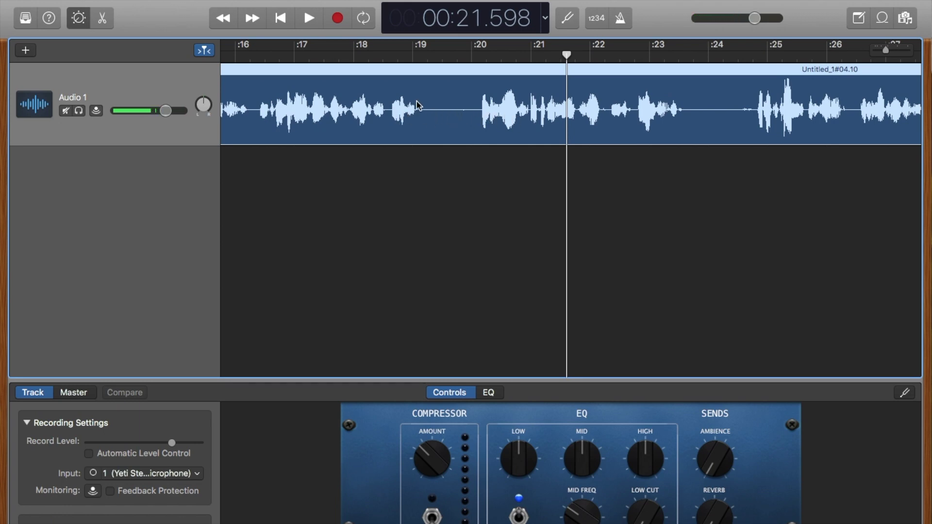
# Cut out the section between 00:18.625 and 00:20.125 and move the following region back against the end of the preceding one.
pyautogui.press('super+Right')
pyautogui.press('super+Right')
pyautogui.press('super+Right')
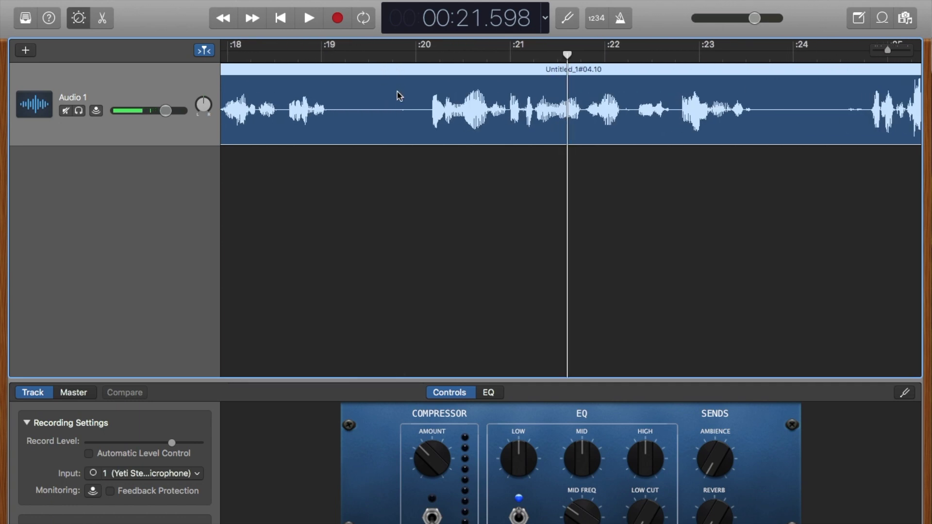
pyautogui.click(288, 55)
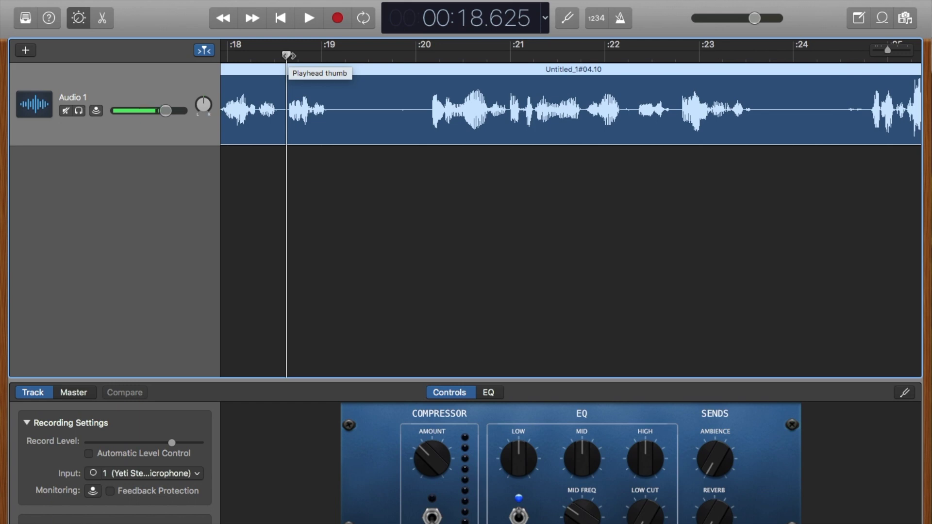
pyautogui.press('super+t')
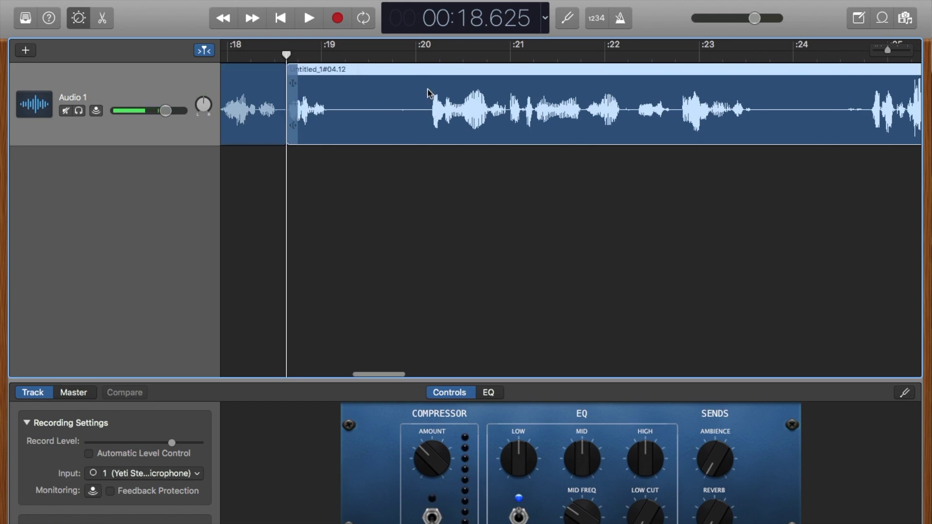
pyautogui.click(427, 56)
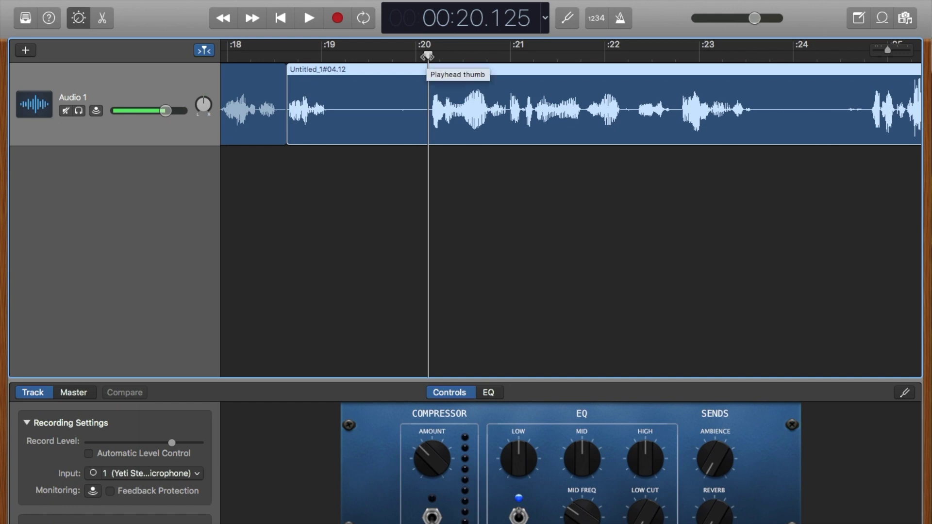
pyautogui.press('super+t')
pyautogui.click(374, 107)
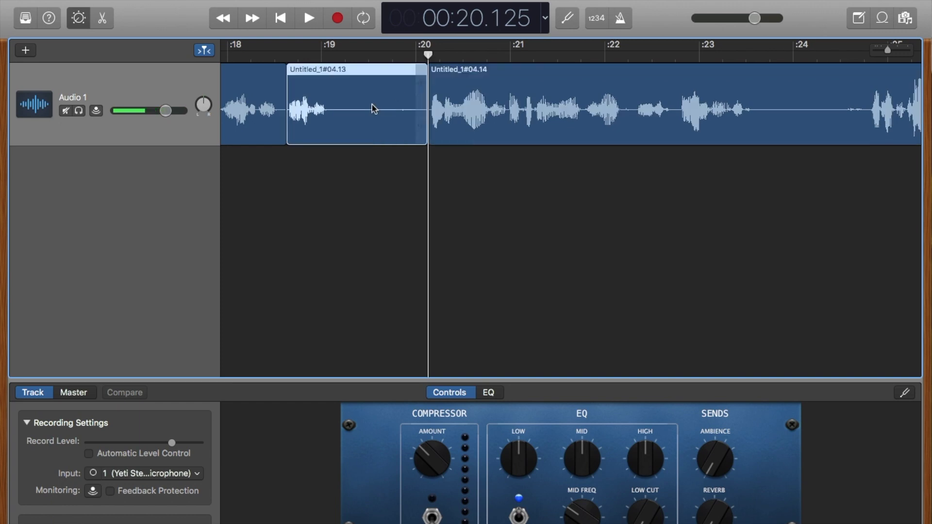
pyautogui.press('Delete')
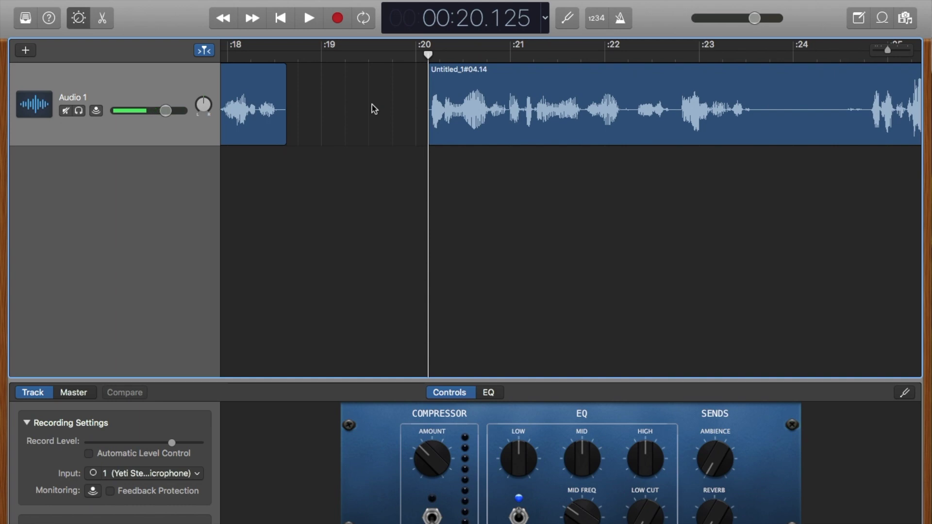
pyautogui.moveTo(443, 97); pyautogui.dragTo(302, 98)
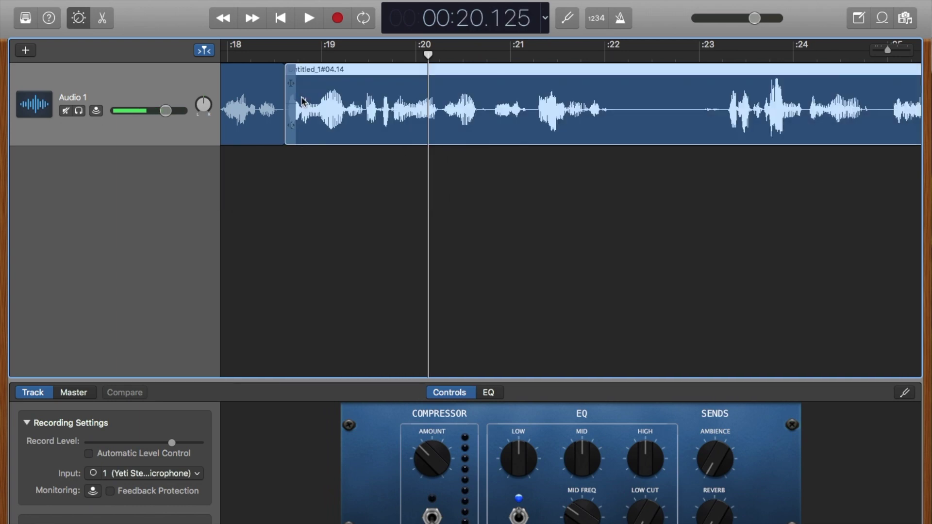
# Play from about 16.3 seconds across the new join and through the next pause to check the transition.
pyautogui.hscroll(-10, 302, 100)
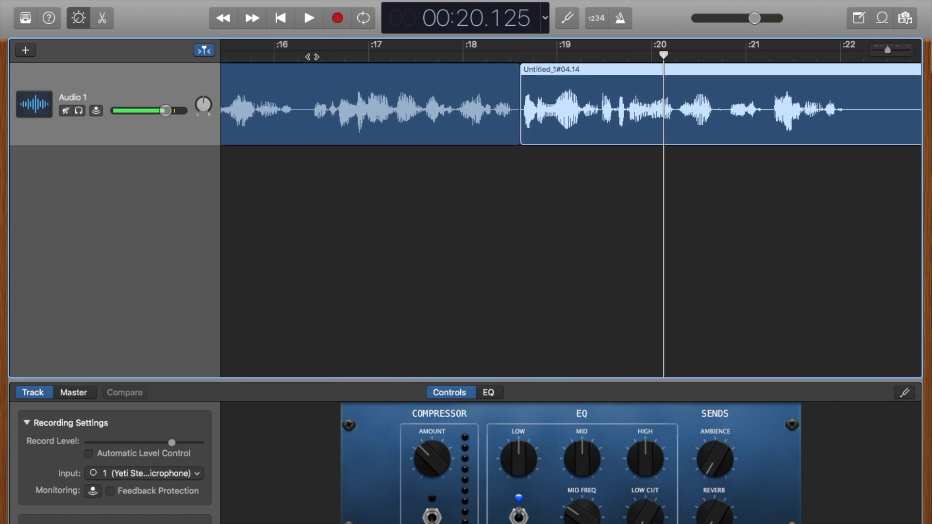
pyautogui.click(312, 57)
pyautogui.press('space')
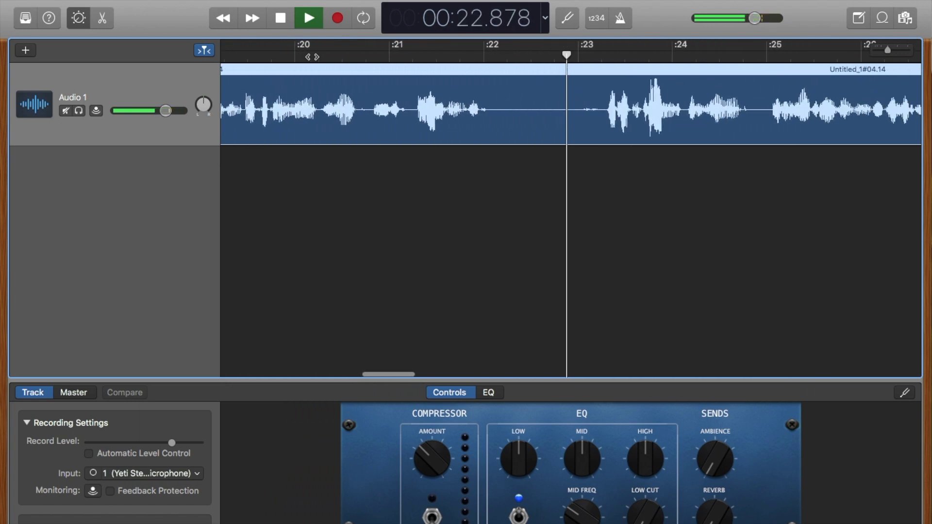
pyautogui.press('space')
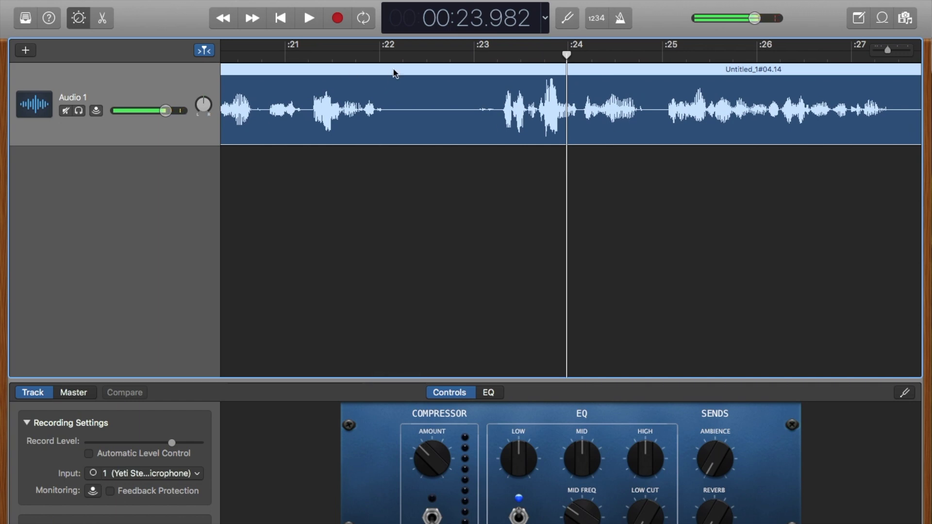
# Split the last region at 00:22.218 and 00:23.233, and delete the near-silent section between the two cuts.
pyautogui.click(400, 57)
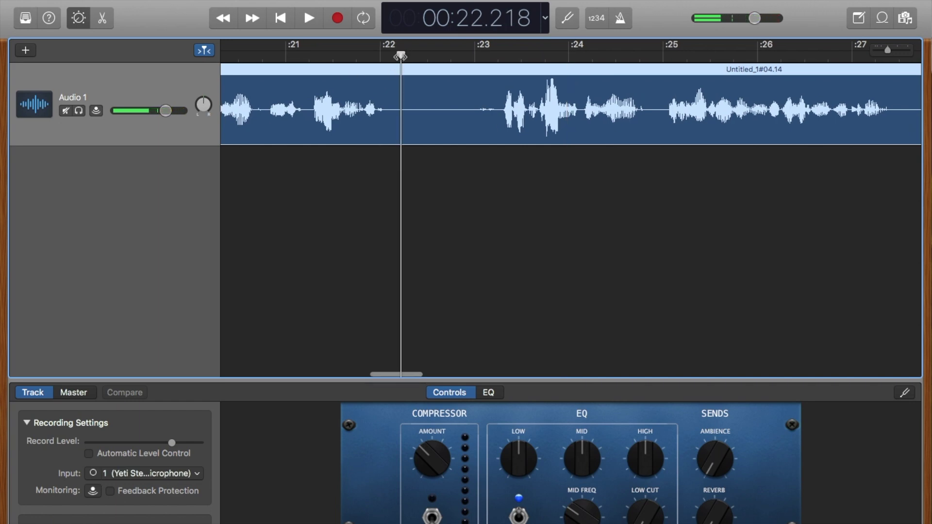
pyautogui.press('super+t')
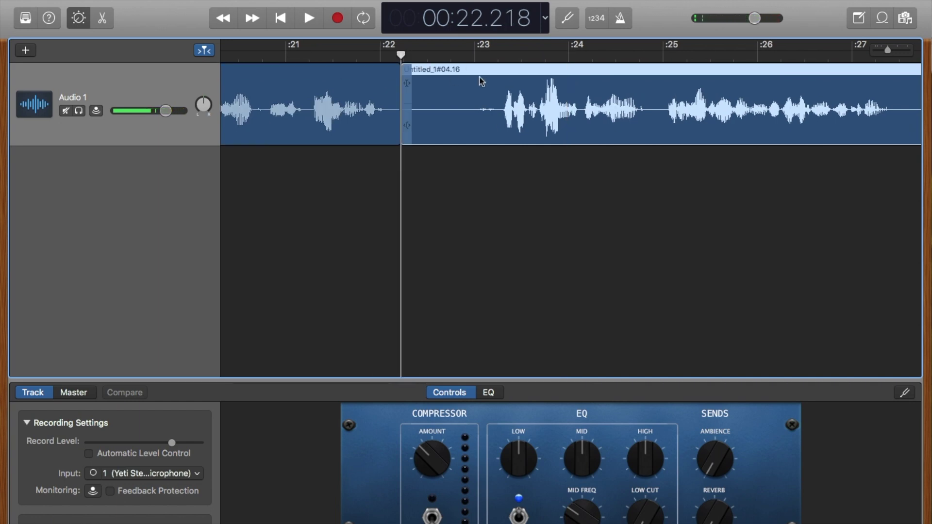
pyautogui.click(497, 57)
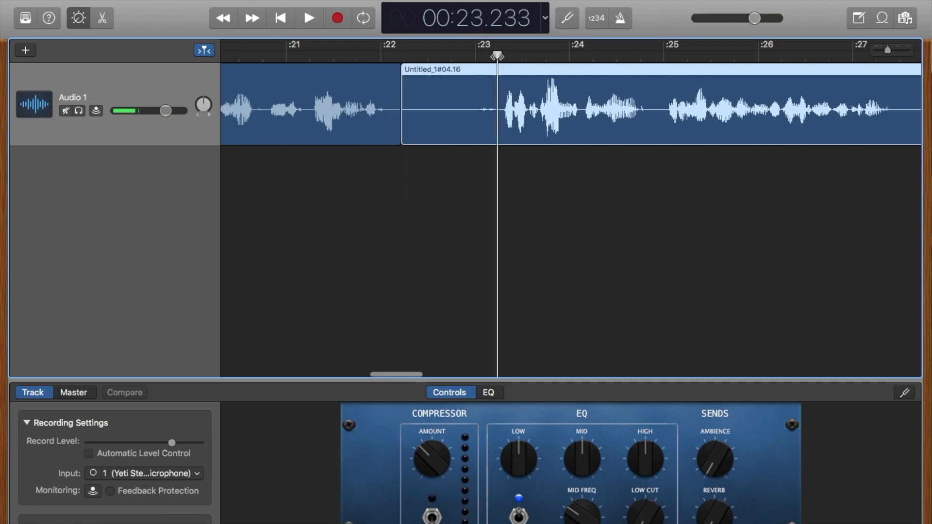
pyautogui.press('super+t')
pyautogui.click(464, 103)
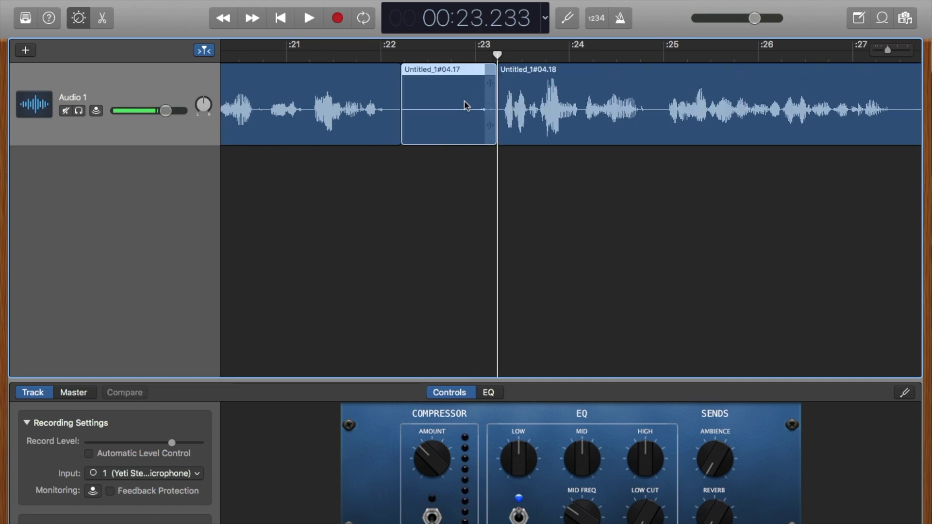
pyautogui.press('Delete')
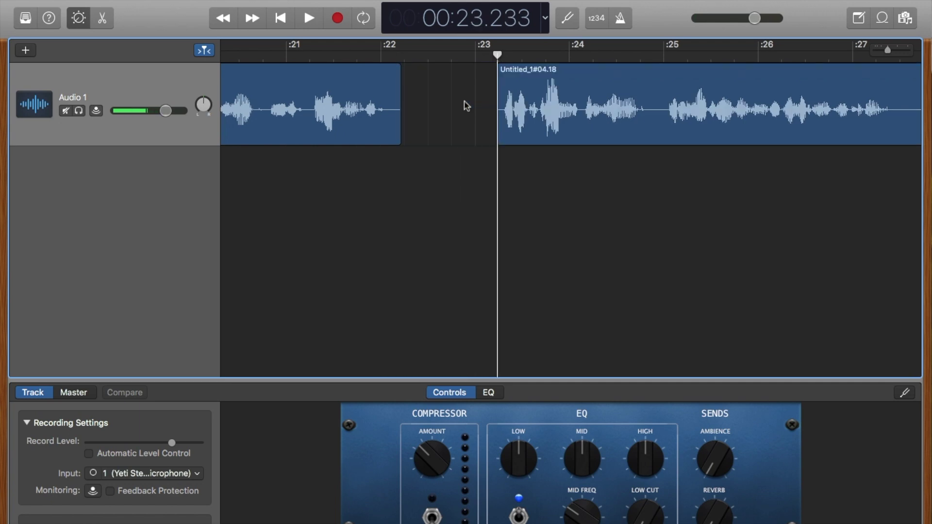
# Play from about 21 seconds through the last region, replaying its phrases up to about 37.6 seconds to find the unwanted section.
pyautogui.press('Left')
pyautogui.press('space')
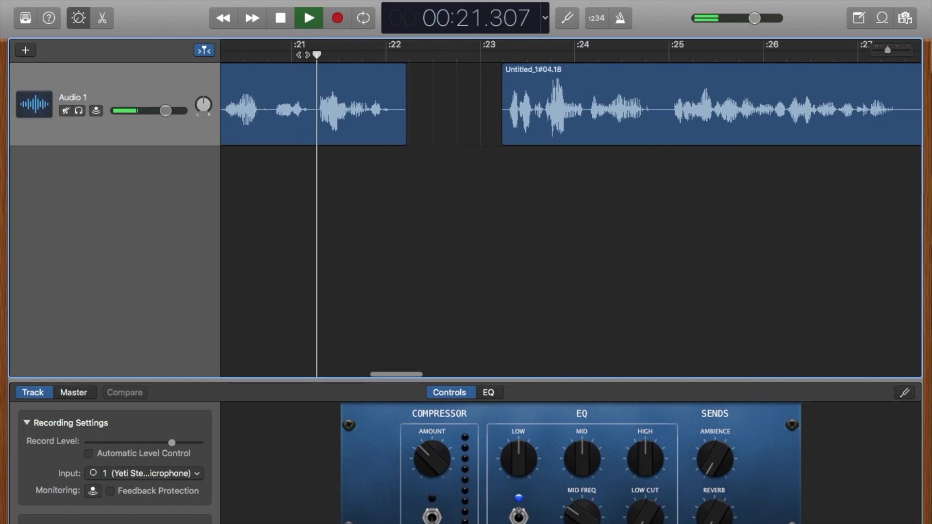
pyautogui.hscroll(-3, 571, 104)
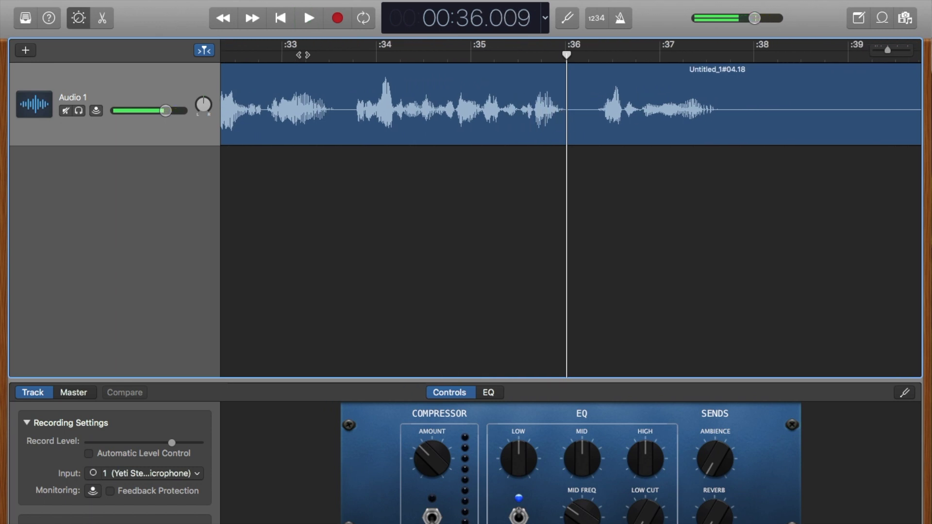
pyautogui.hscroll(-3, 570, 104)
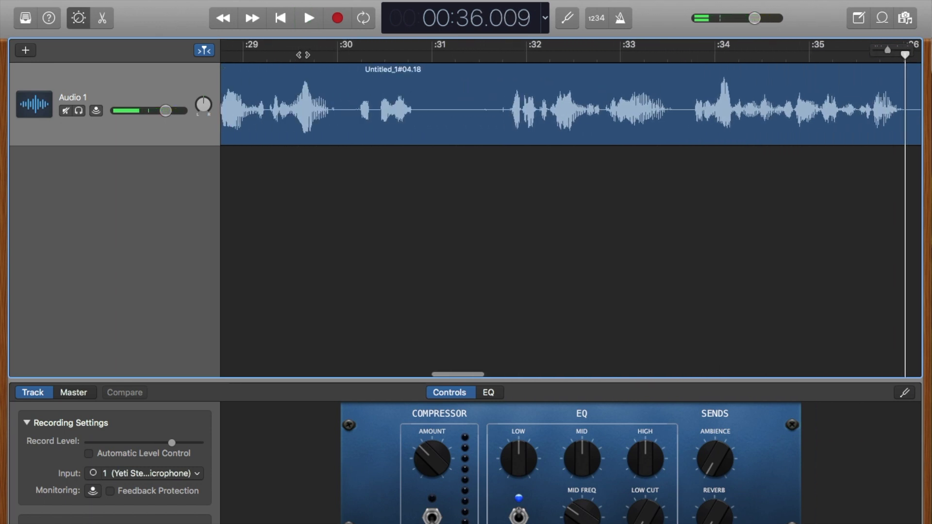
pyautogui.hscroll(-3, 571, 105)
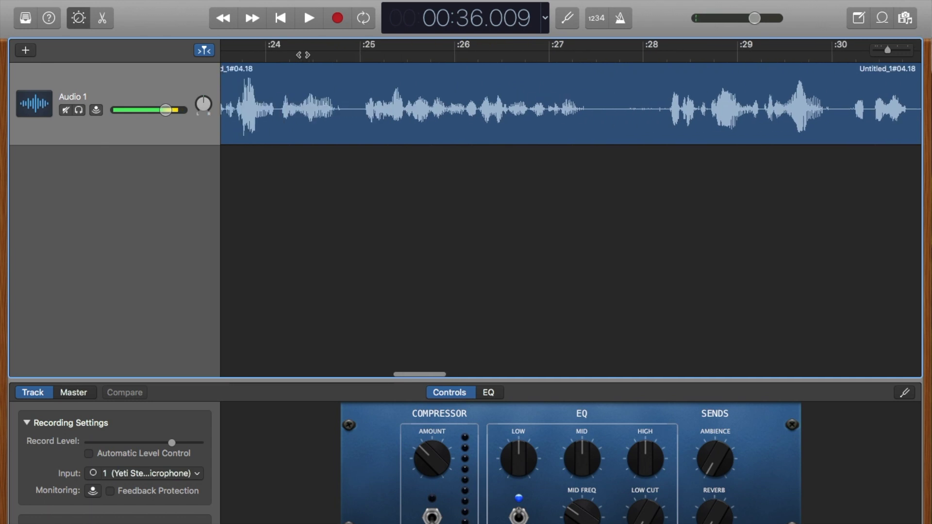
pyautogui.hscroll(-3, 570, 104)
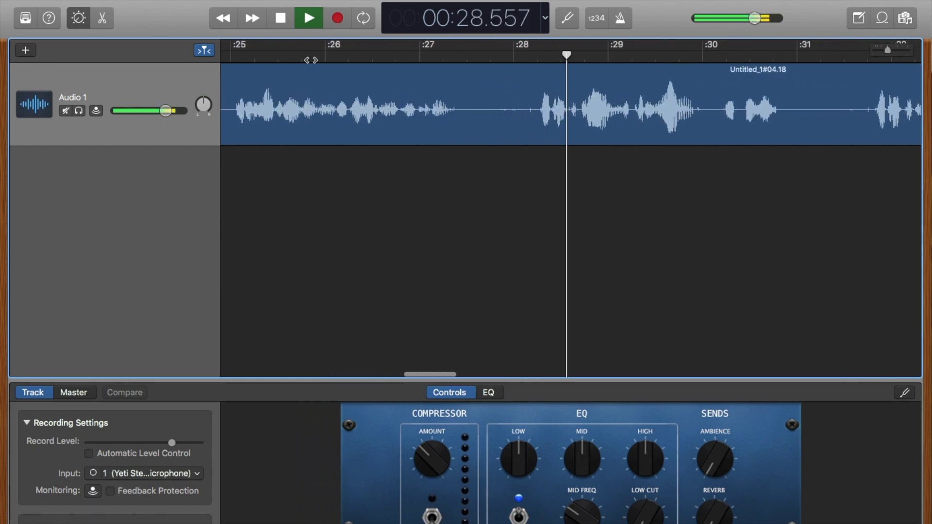
pyautogui.press('super+Left')
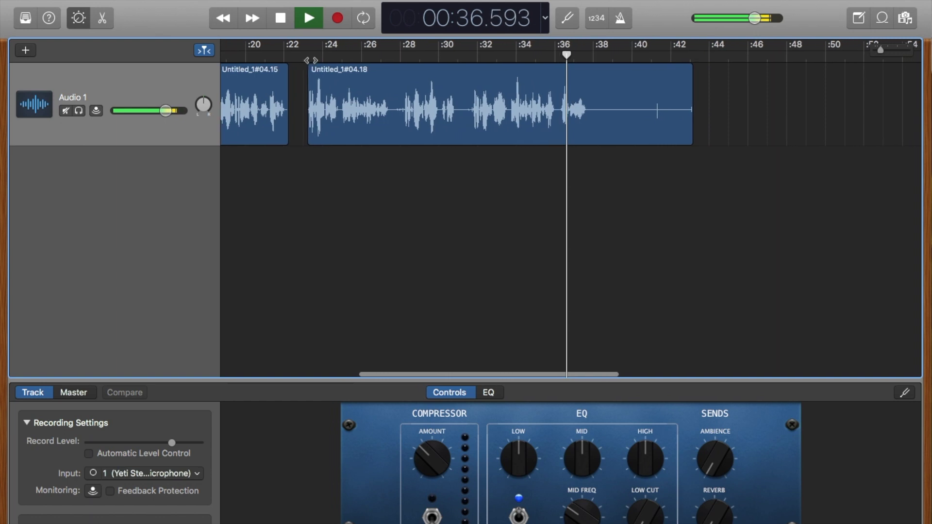
pyautogui.press('space')
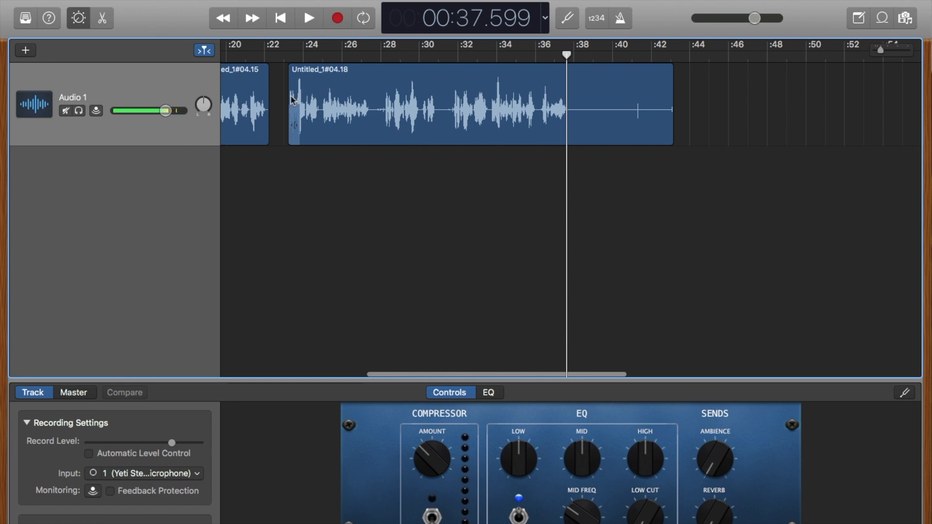
# Trim the start of the last region to 00:31.510 and move the region back to start at about 22.6 seconds, just after the preceding one.
pyautogui.click(447, 57)
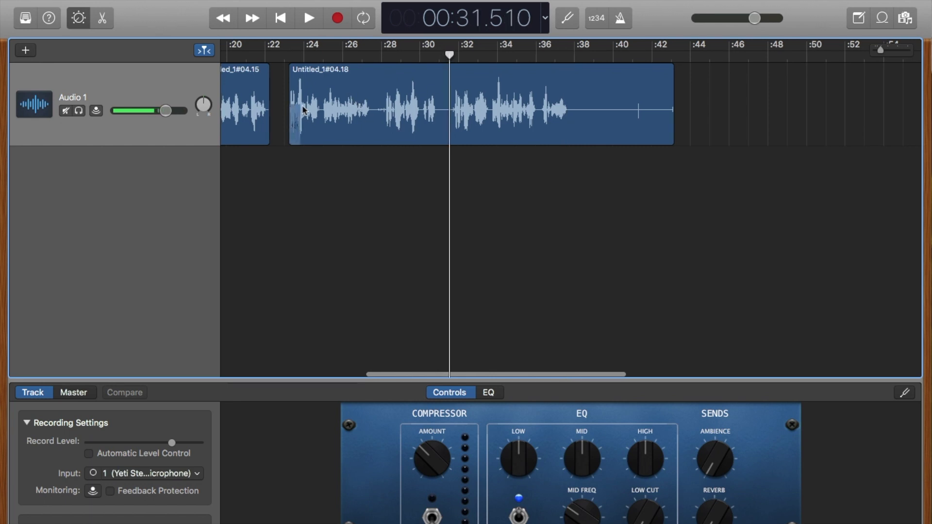
pyautogui.moveTo(294, 113); pyautogui.dragTo(450, 128)
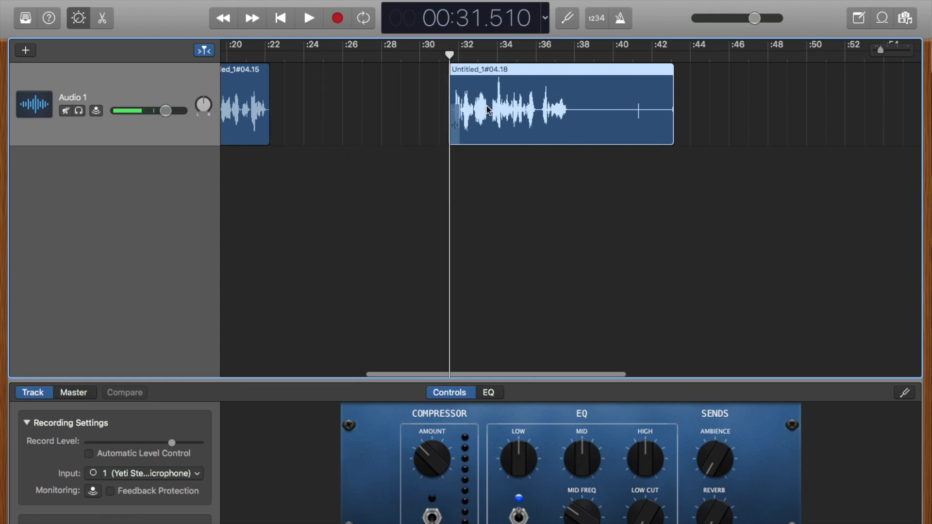
pyautogui.moveTo(488, 109); pyautogui.dragTo(317, 105)
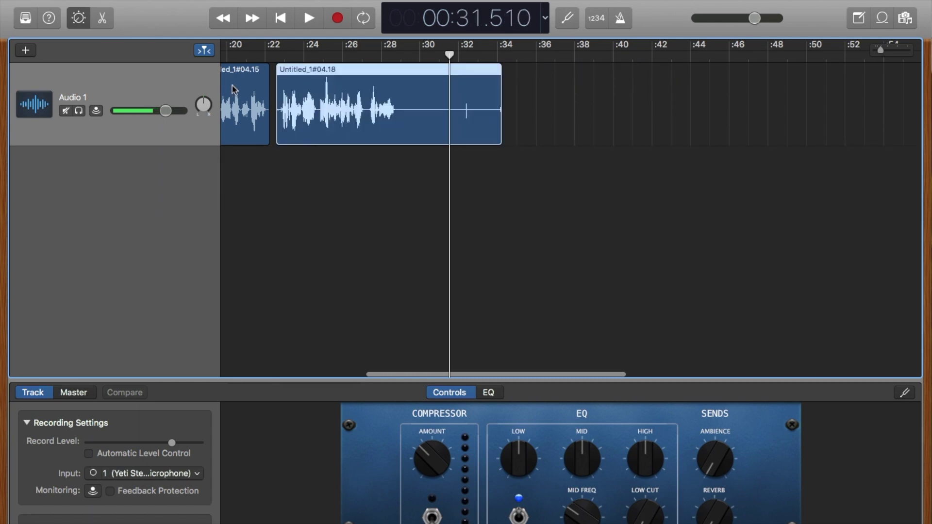
# Play from 00:20.428 across the gap to about 27 seconds, and trim the last region's start to about 22.9 seconds, just before its first word.
pyautogui.press('super+Right')
pyautogui.press('super+Right')
pyautogui.press('super+Right')
pyautogui.press('super+Right')
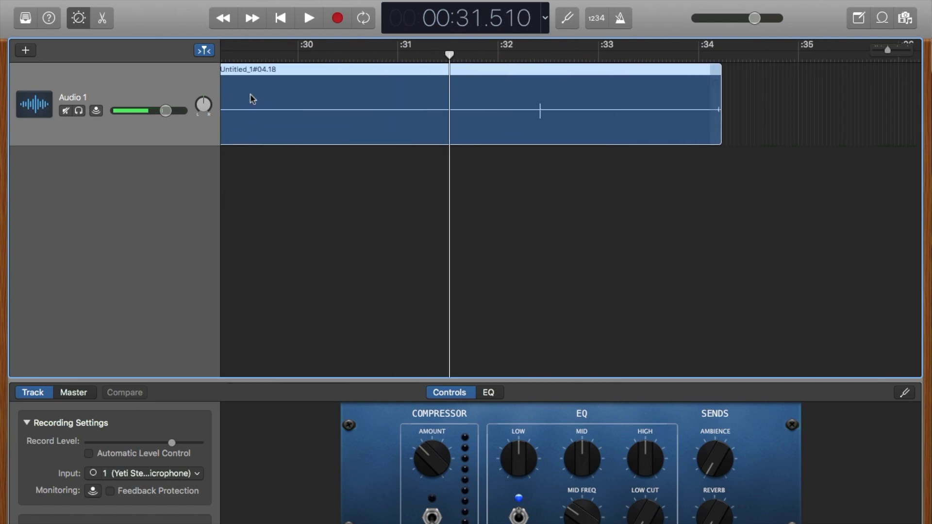
pyautogui.hscroll(-10, 252, 98)
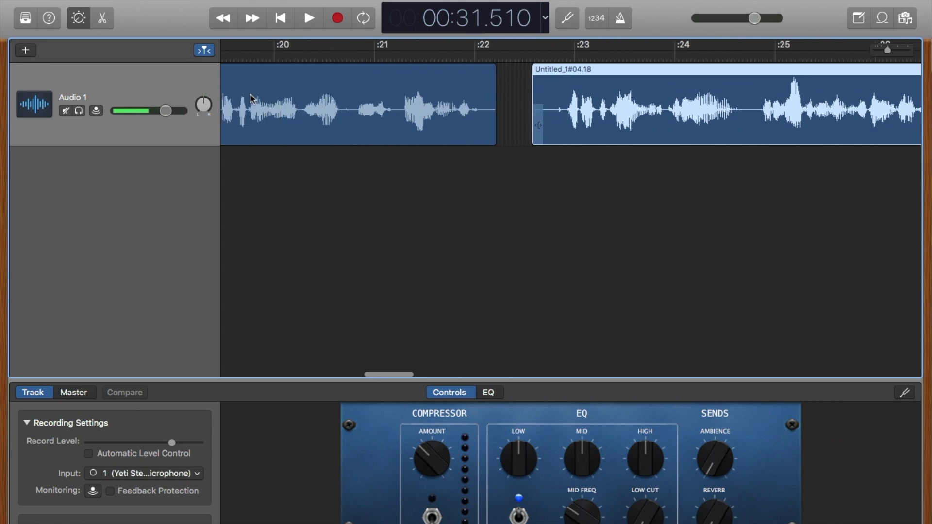
pyautogui.click(318, 58)
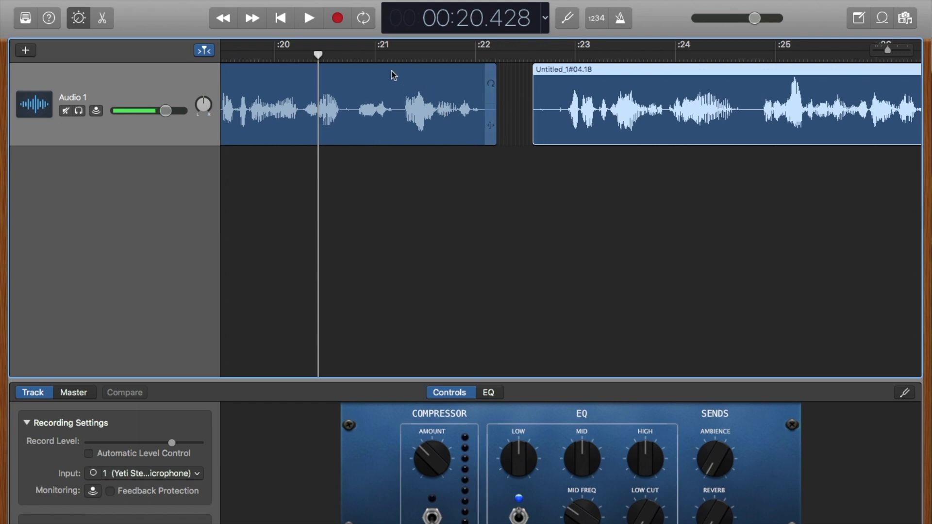
pyautogui.press('space')
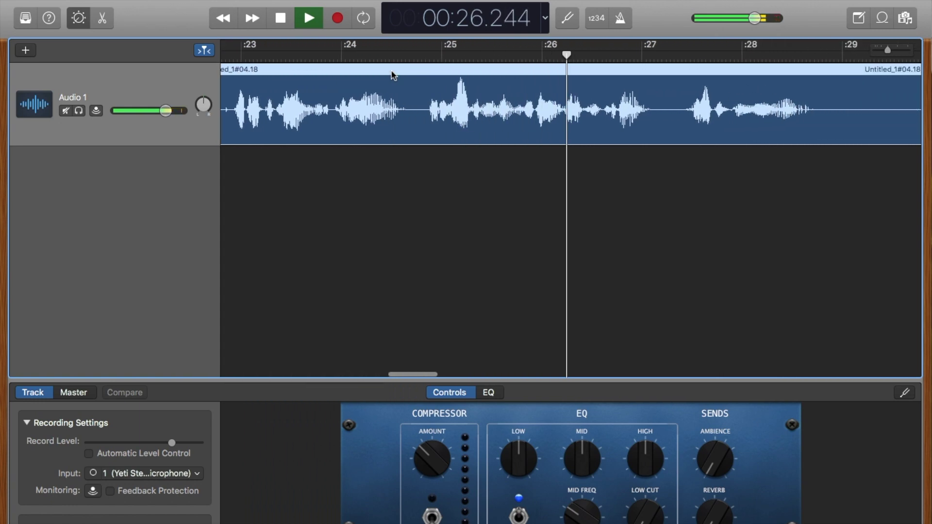
pyautogui.press('space')
pyautogui.hscroll(-8, 392, 74)
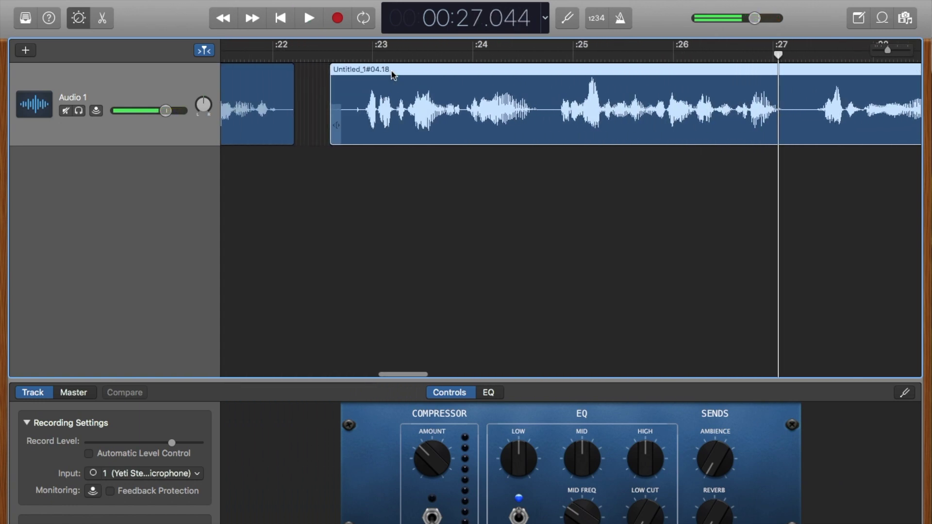
pyautogui.moveTo(347, 116); pyautogui.dragTo(378, 121)
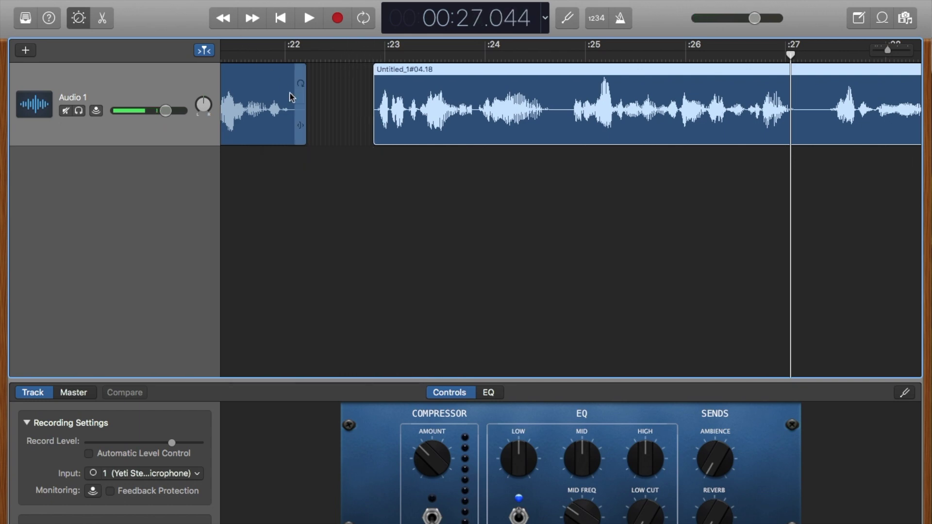
# Play from about 20 seconds into the silent tail, and trim the end of the last region back to about 29 seconds.
pyautogui.hscroll(-10, 291, 97)
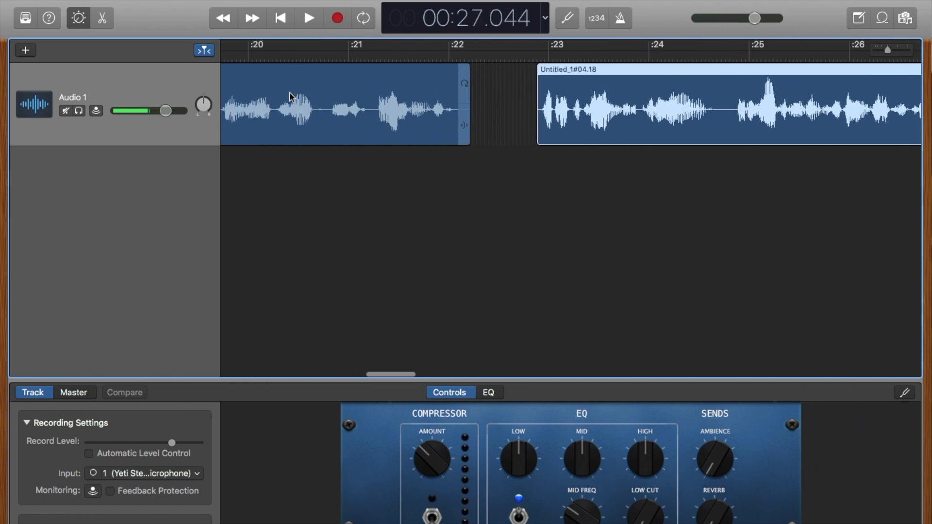
pyautogui.click(255, 53)
pyautogui.press('space')
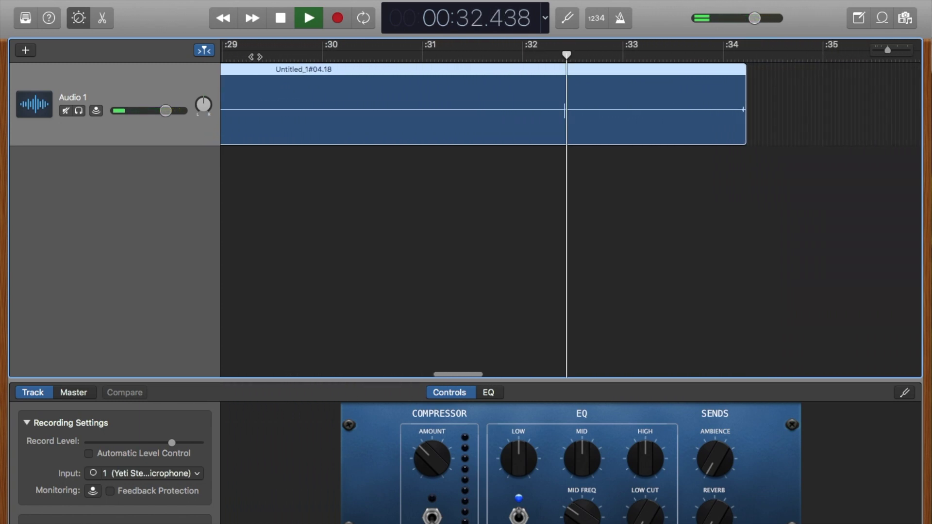
pyautogui.press('space')
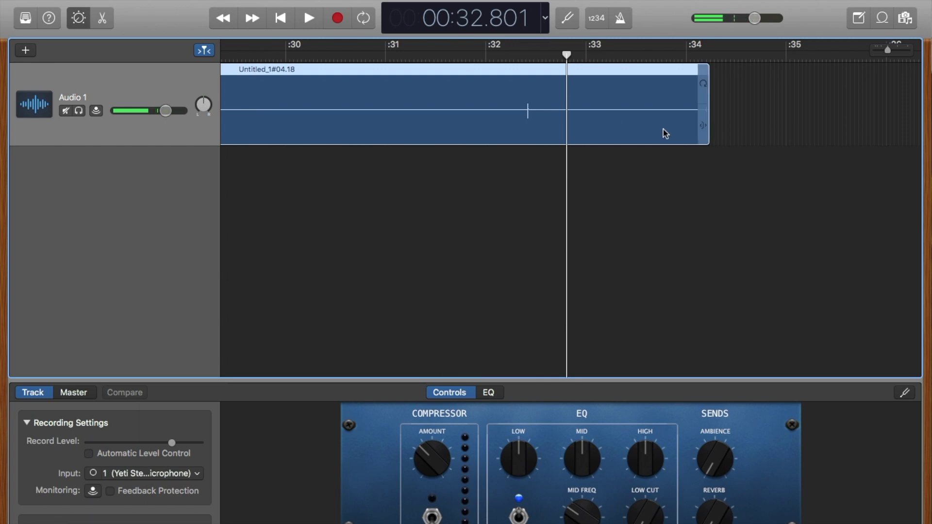
pyautogui.moveTo(705, 115); pyautogui.dragTo(319, 137)
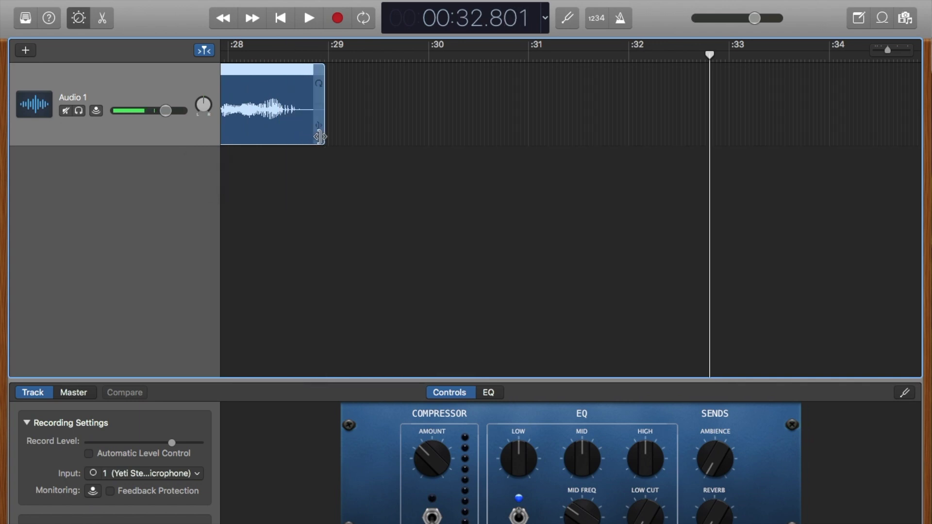
# Fit all regions in view and play the whole edited recording from 00:00.000 to past its end to check it.
pyautogui.press('Return')
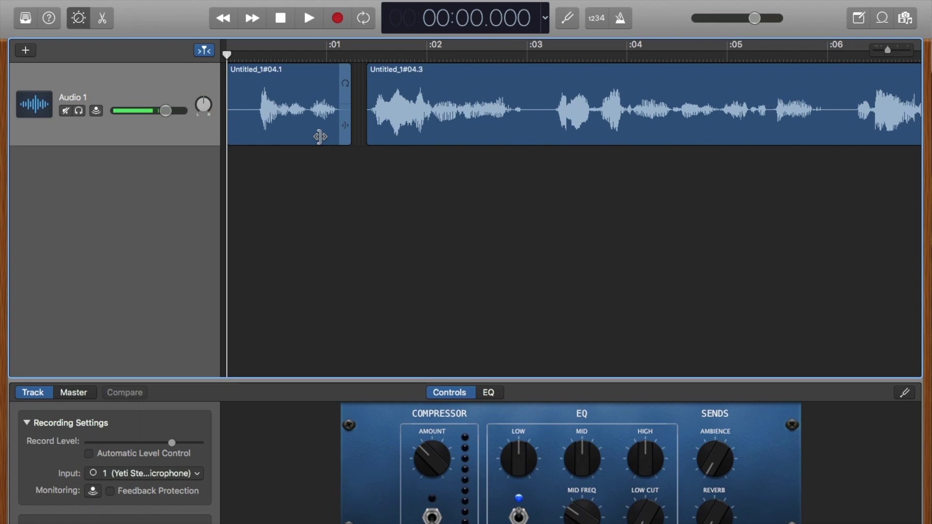
pyautogui.scroll(-5, 319, 145)
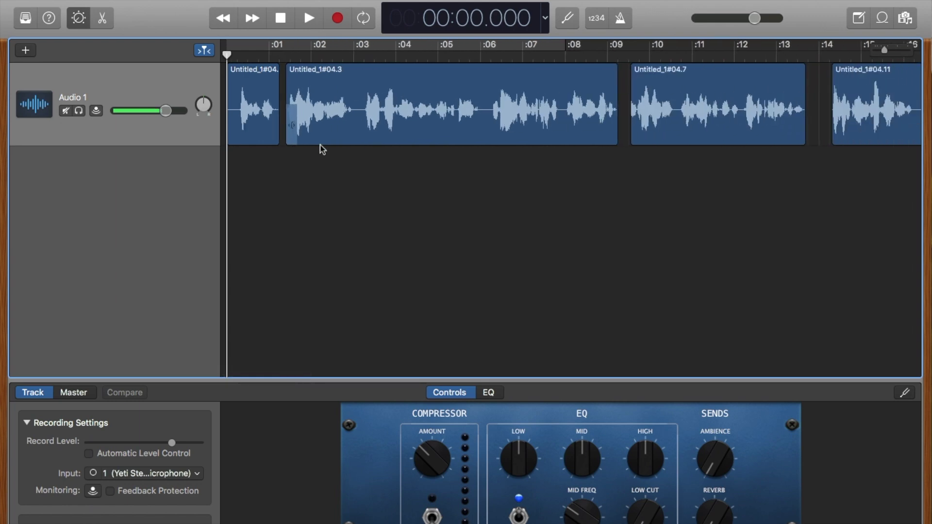
pyautogui.scroll(-5, 319, 145)
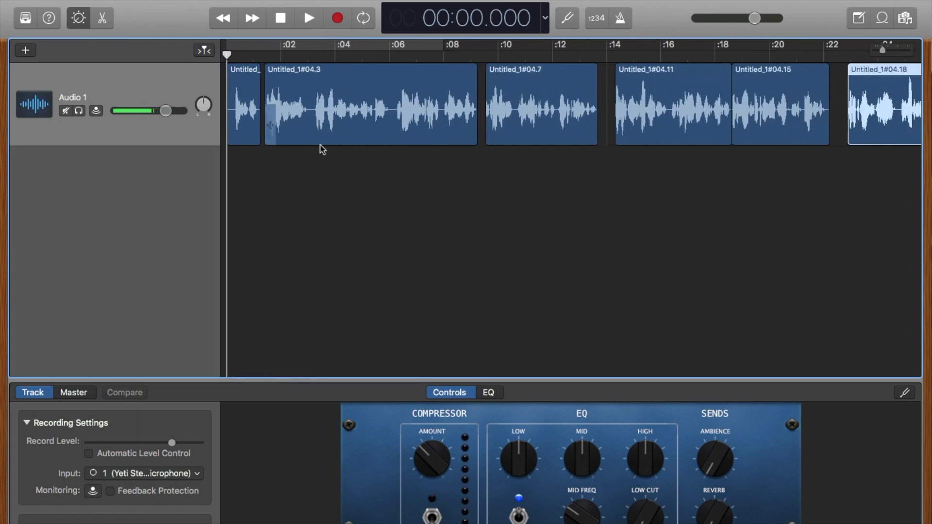
pyautogui.scroll(2, 319, 145)
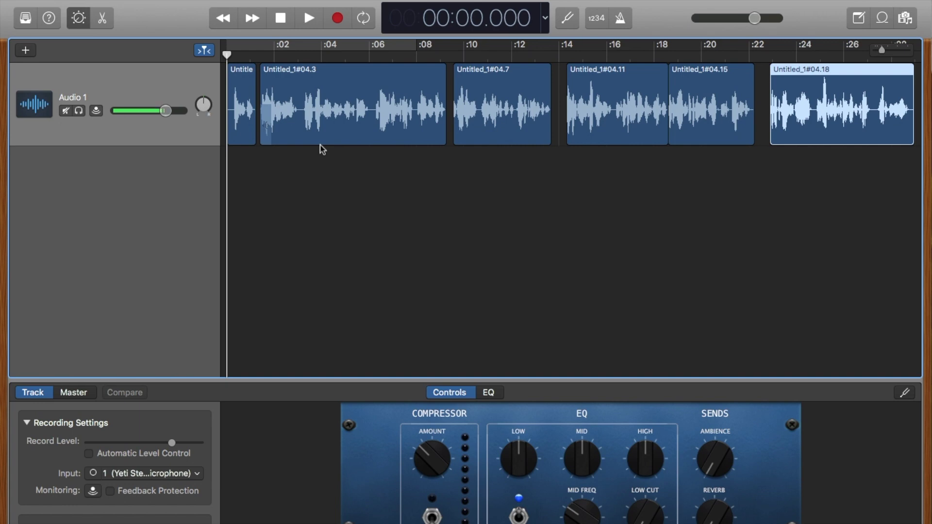
pyautogui.press('space')
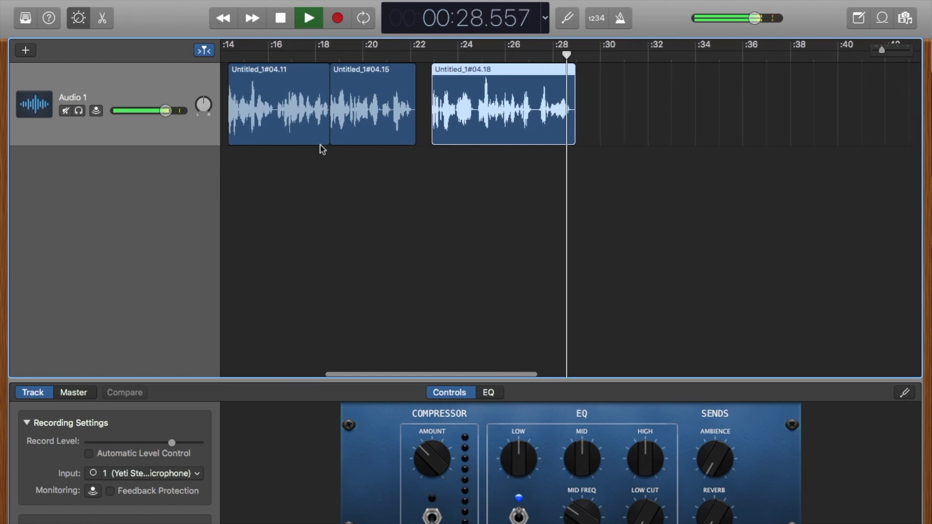
pyautogui.press('space')
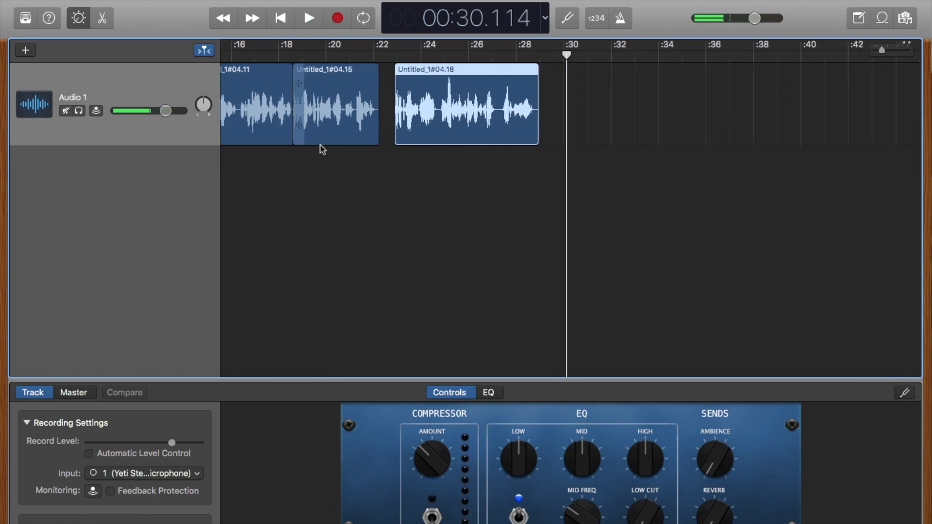
# Start exporting the song to disk and create a new folder named auditions on the Desktop as its destination.
pyautogui.press('Return')
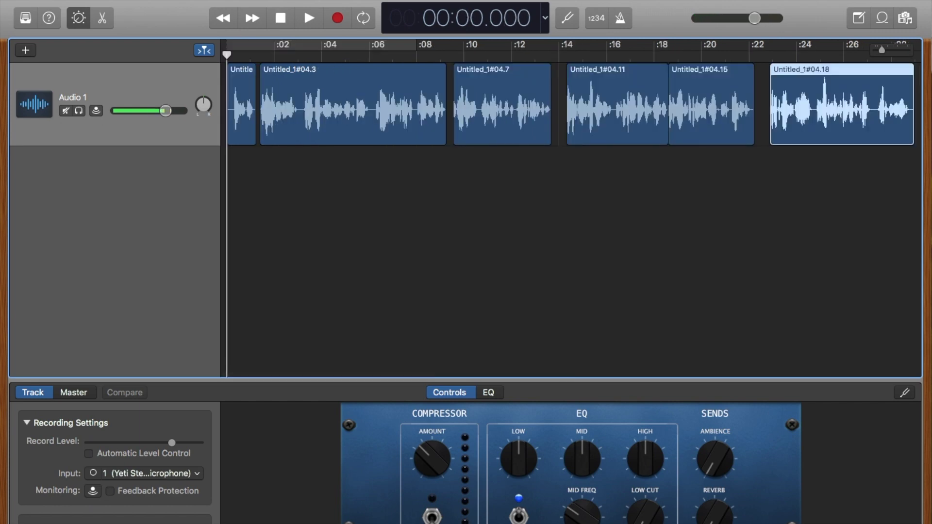
pyautogui.click(272, 0)
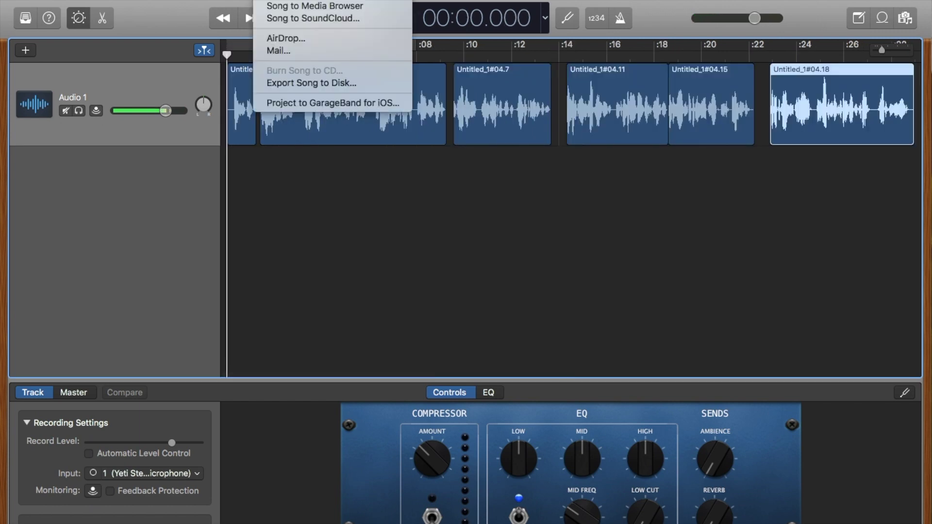
pyautogui.click(275, 83)
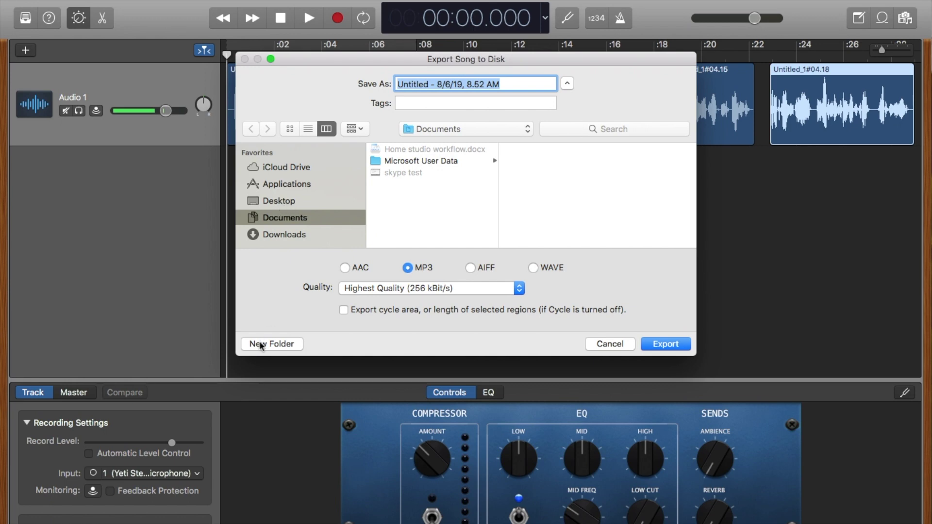
pyautogui.click(279, 200)
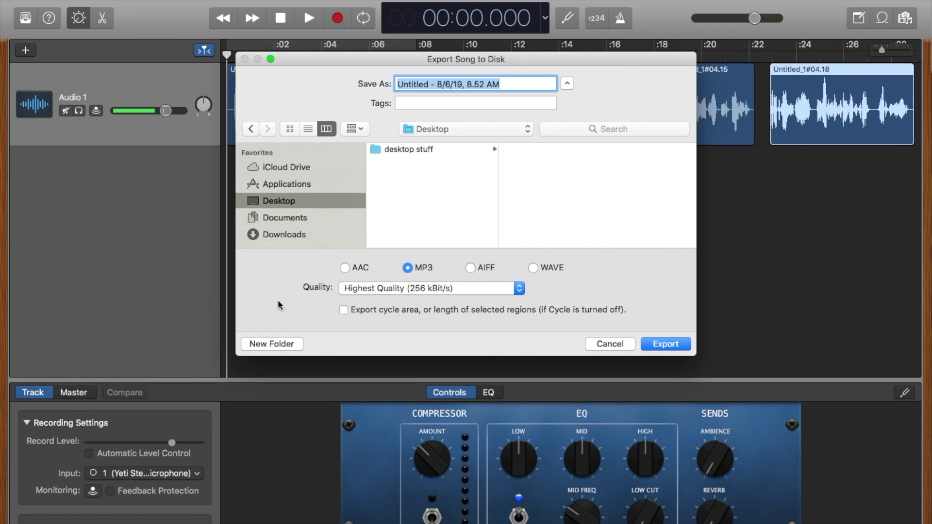
pyautogui.click(279, 345)
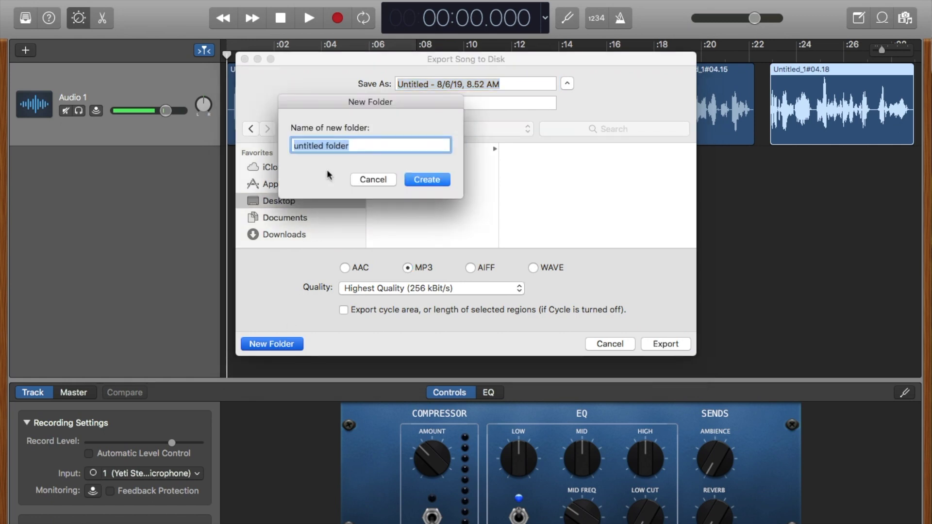
pyautogui.write('auditions')
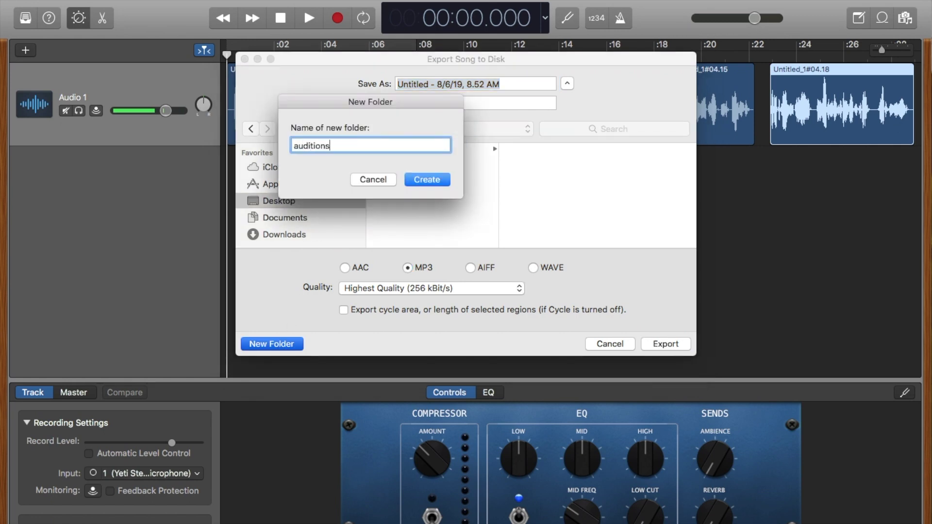
pyautogui.press('Return')
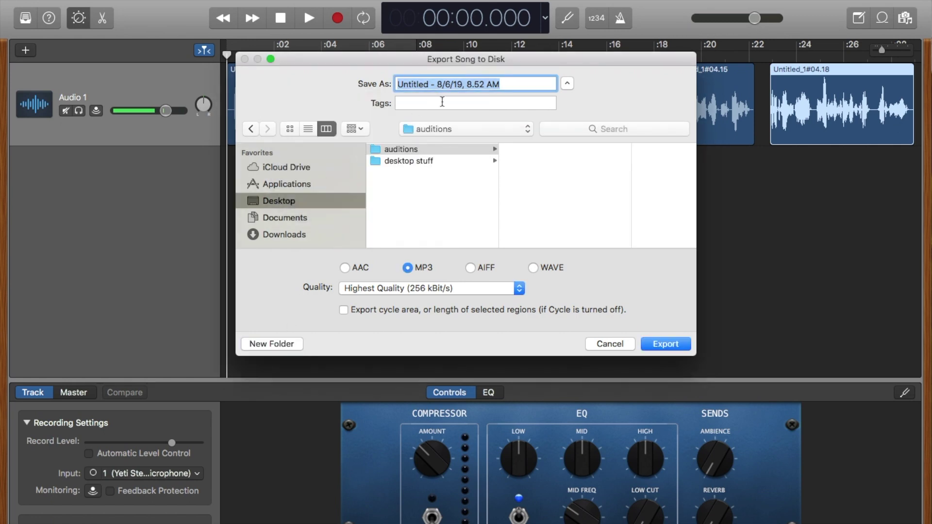
# Name the file test audition and export it as an MP3 at Highest Quality (256 kBit/s) into the auditions folder.
pyautogui.write('test')
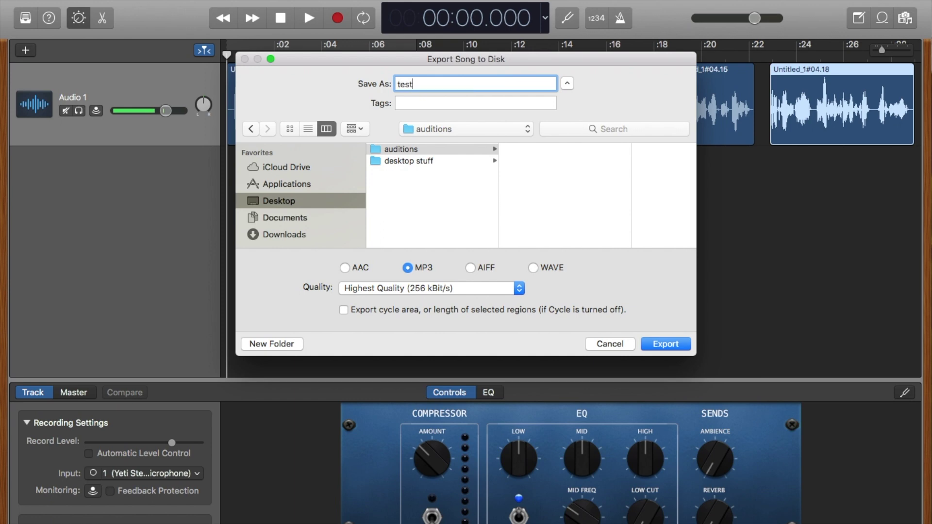
pyautogui.write(' audition')
pyautogui.click(434, 287)
pyautogui.click(435, 289)
pyautogui.click(665, 343)
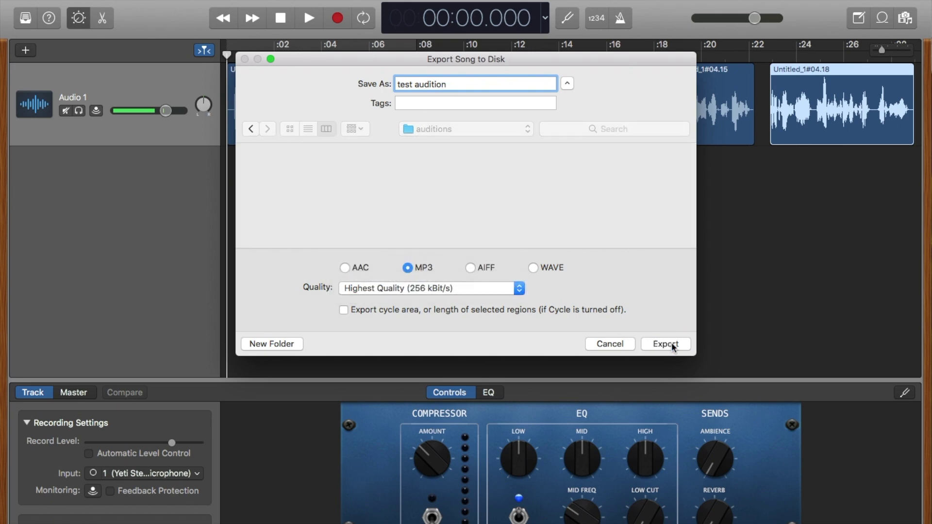